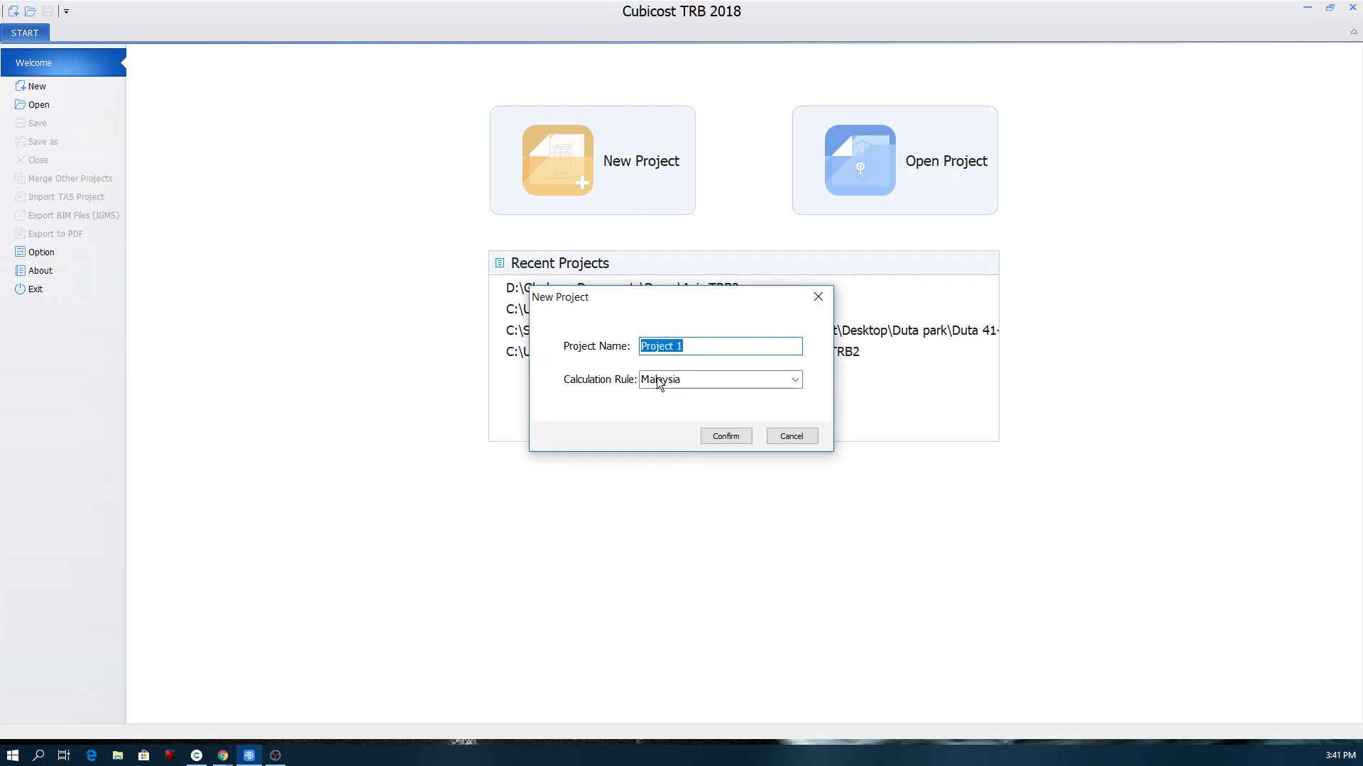
# Step: Create a new project named Demo using the Malaysia calculation rule
pyautogui.moveTo(687, 347); pyautogui.dragTo(633, 345)
pyautogui.write('Demo')
pyautogui.click(684, 382)
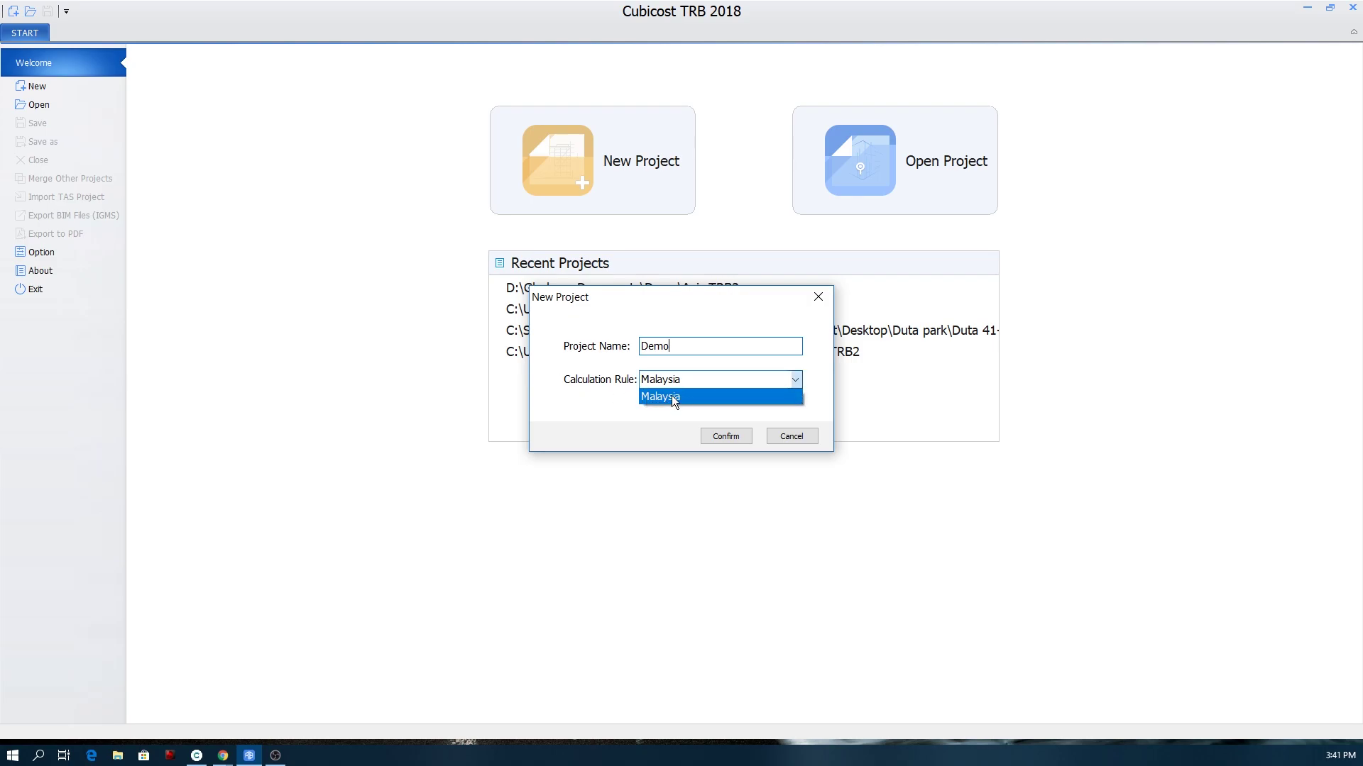
pyautogui.click(683, 396)
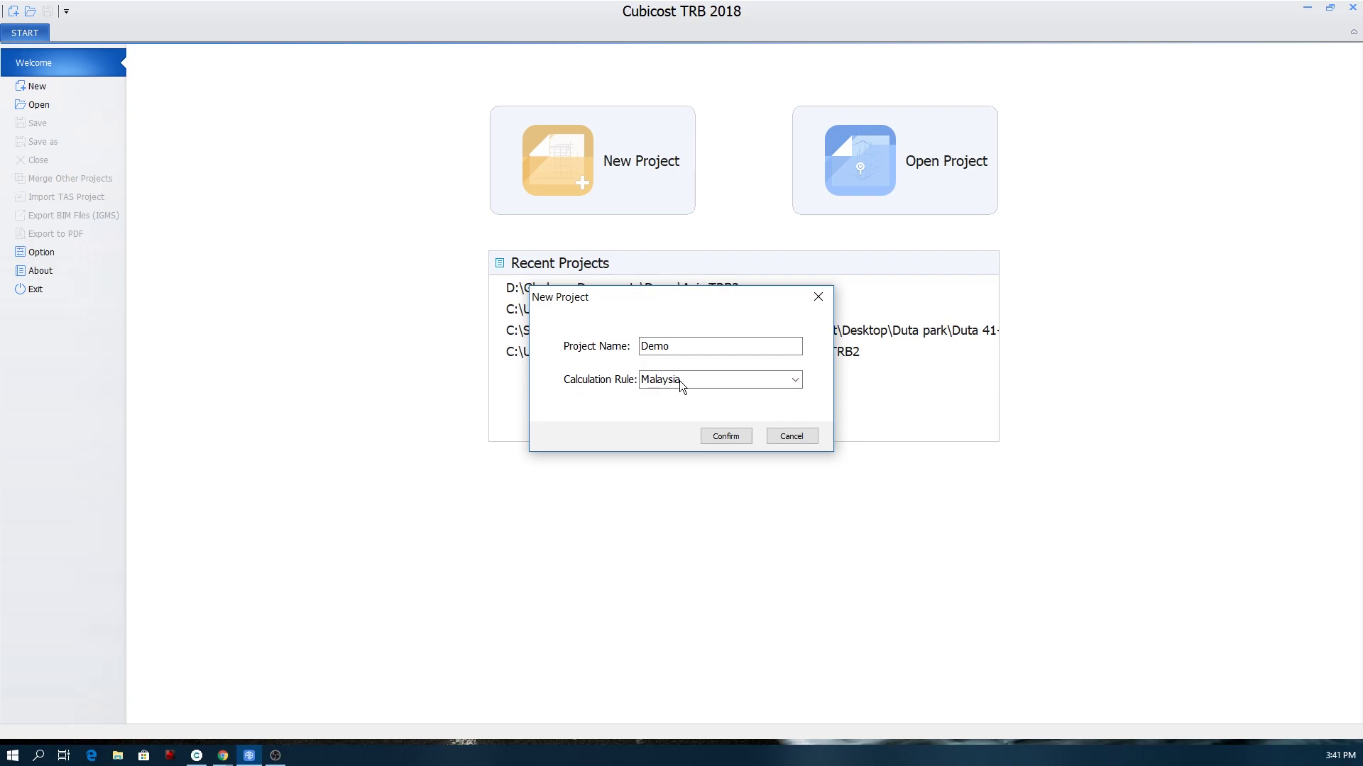
pyautogui.click(714, 438)
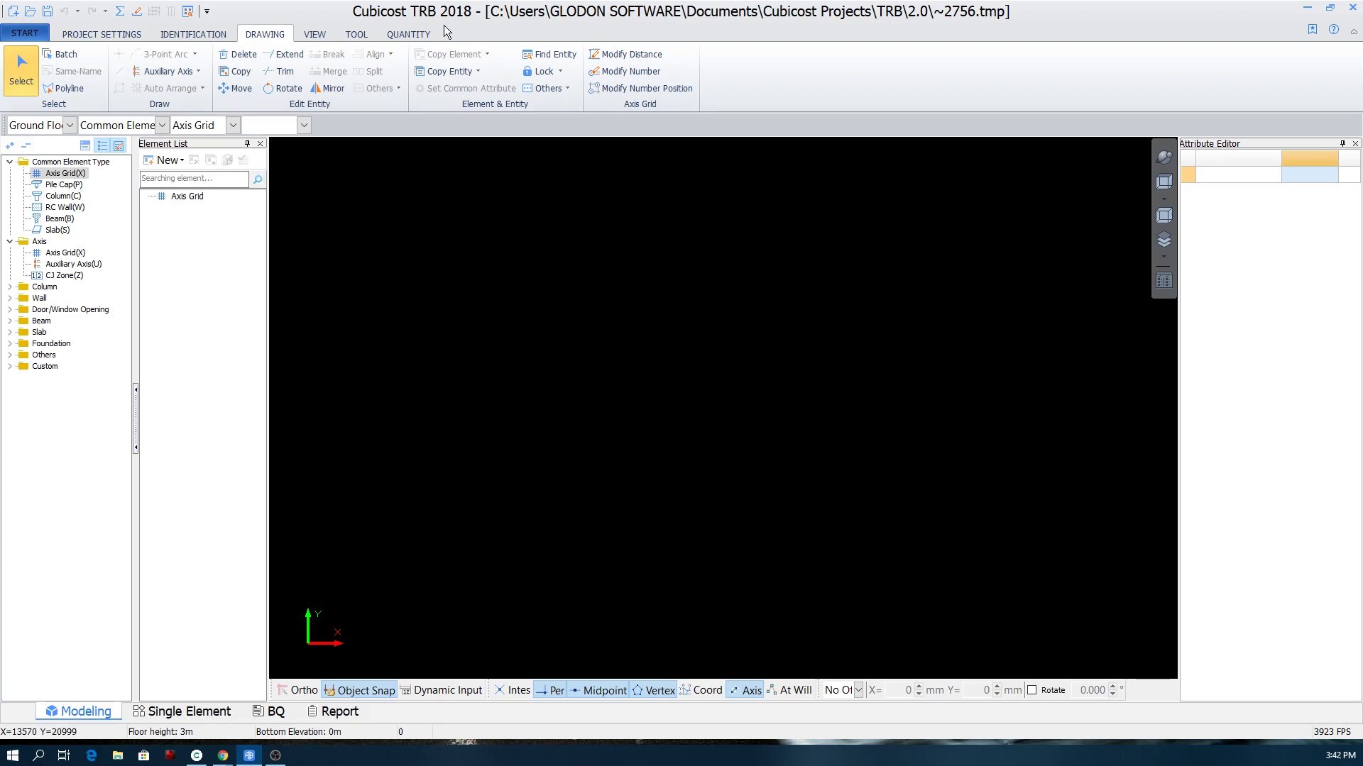
# Step: Open the project information in an enlarged window and set the project type to Residence
pyautogui.click(88, 35)
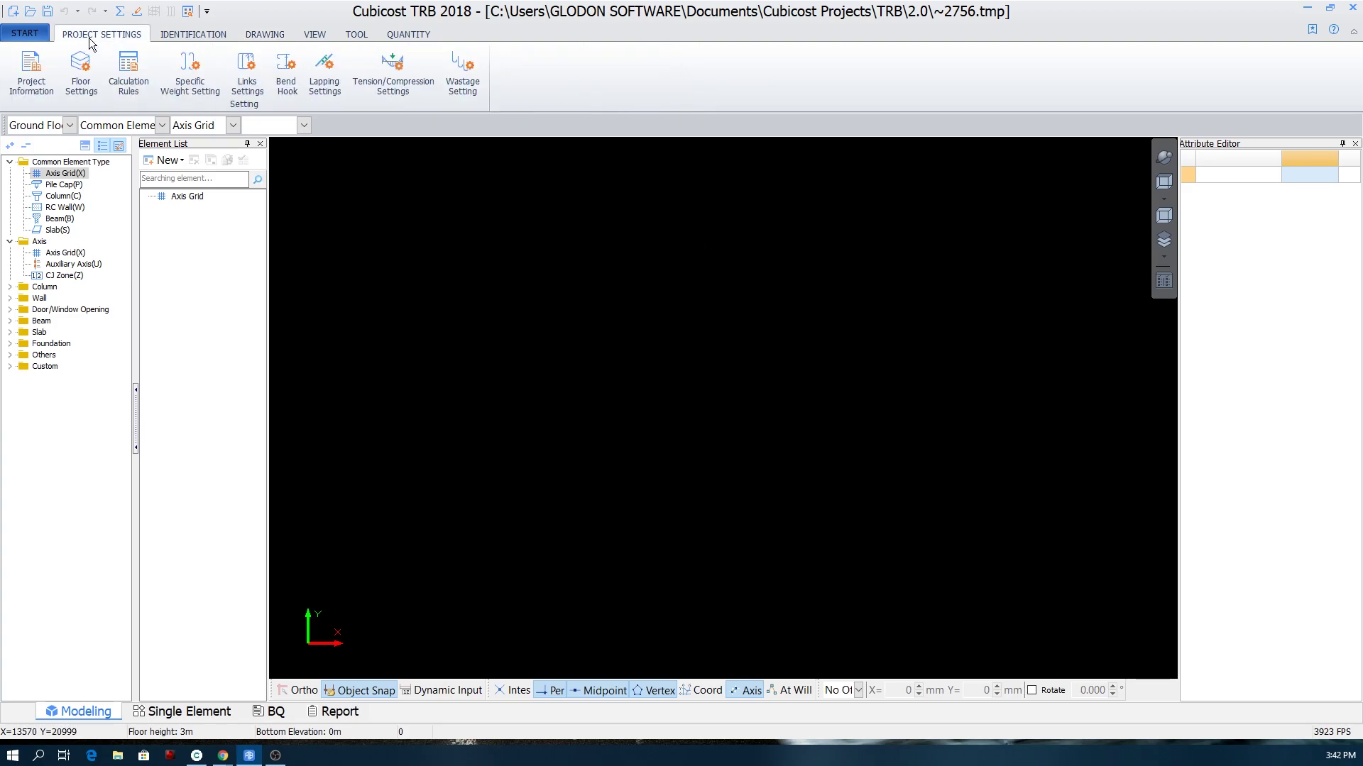
pyautogui.click(31, 90)
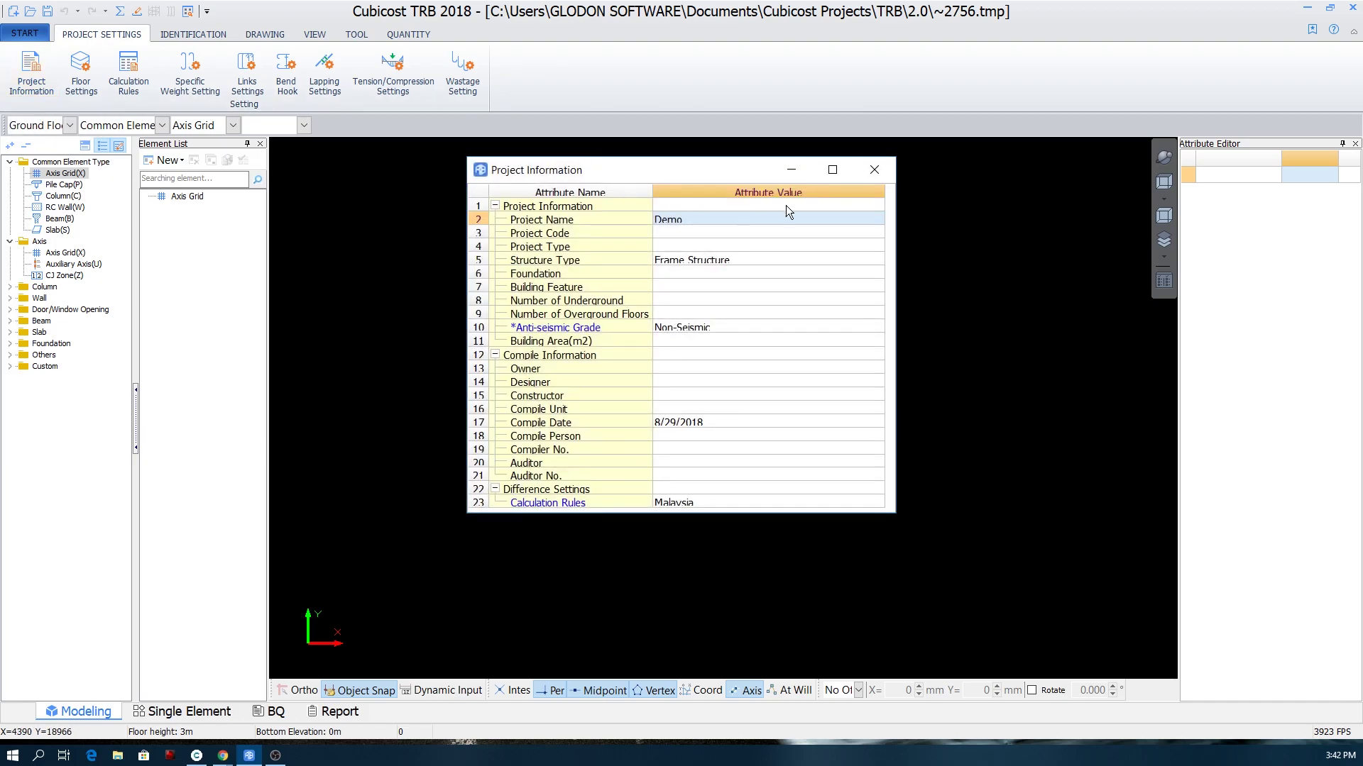
pyautogui.click(830, 170)
pyautogui.click(679, 232)
pyautogui.click(680, 220)
pyautogui.click(680, 220)
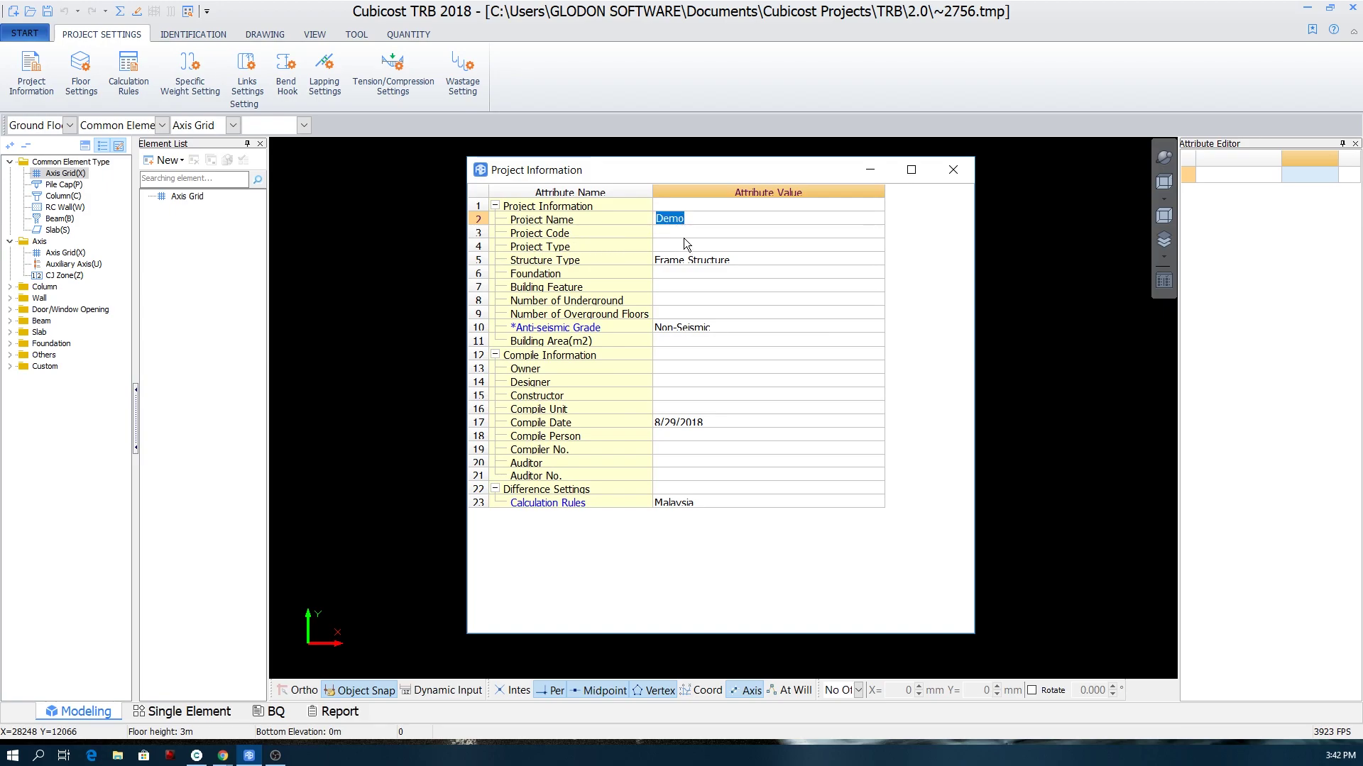
pyautogui.click(683, 232)
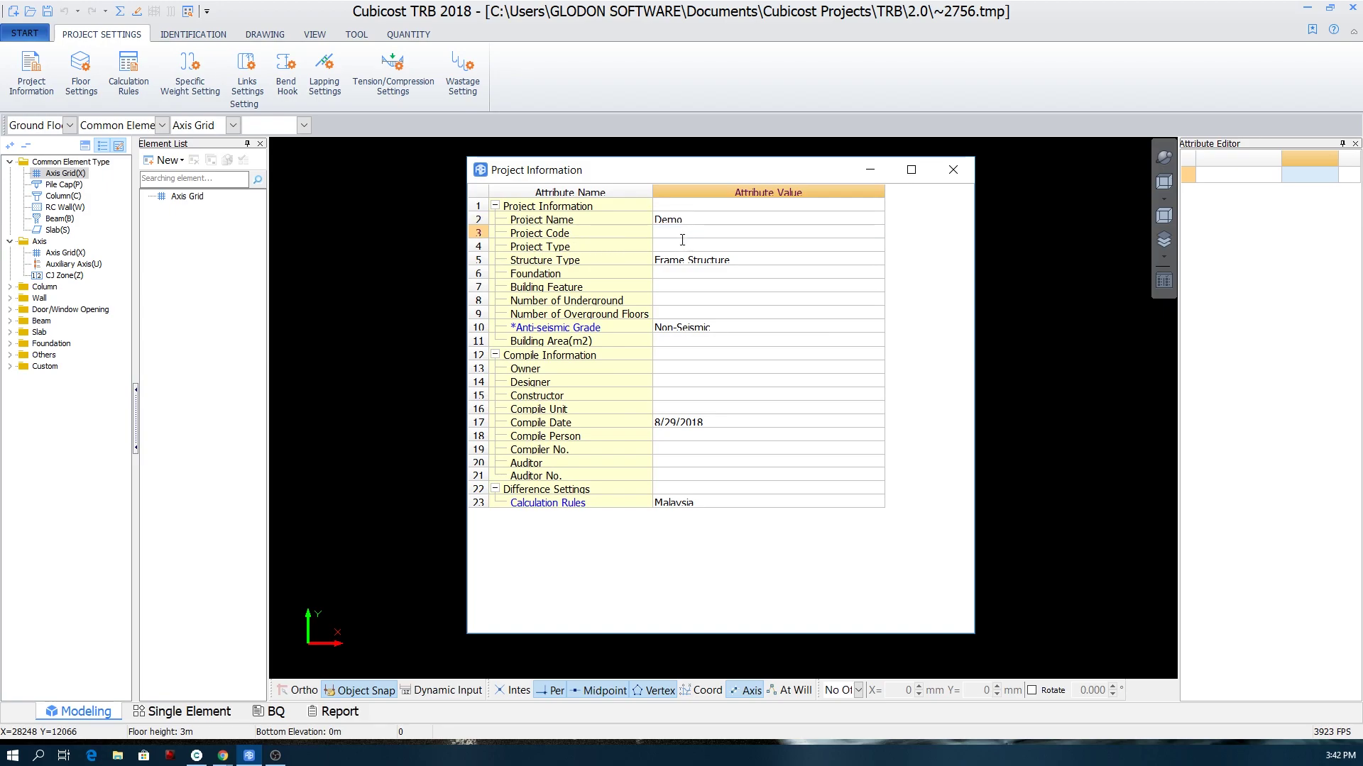
pyautogui.click(675, 246)
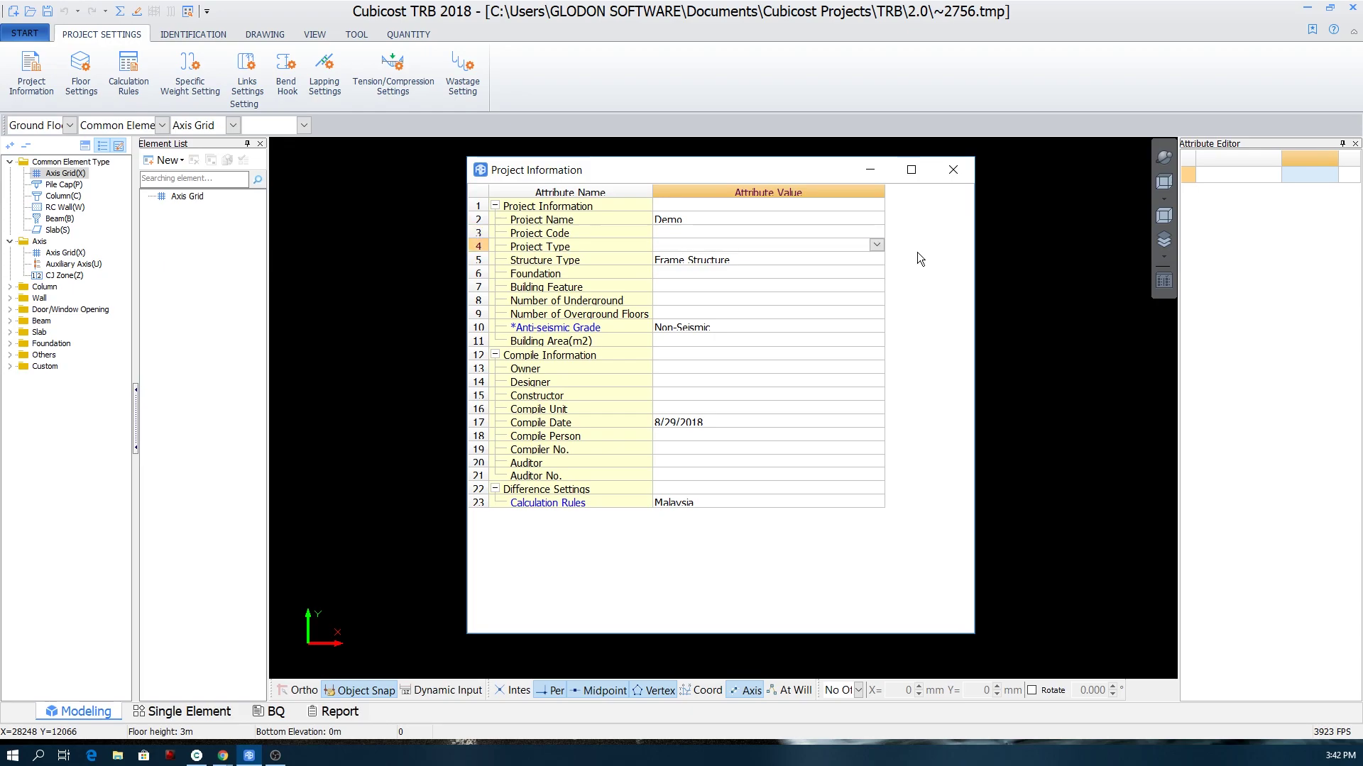
pyautogui.click(876, 246)
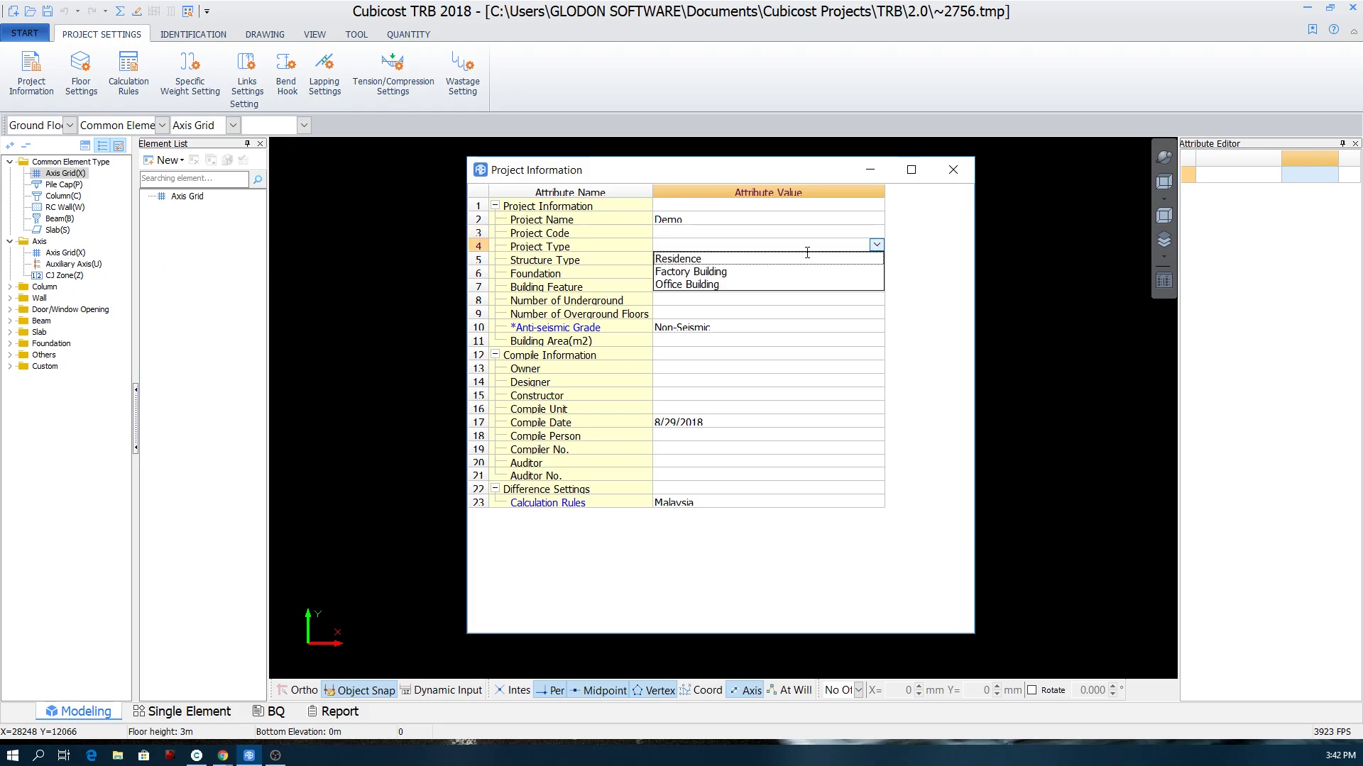
pyautogui.click(709, 260)
# Step: Set the structure type to Frame Structure and the foundation to Pile Foundation
pyautogui.click(708, 261)
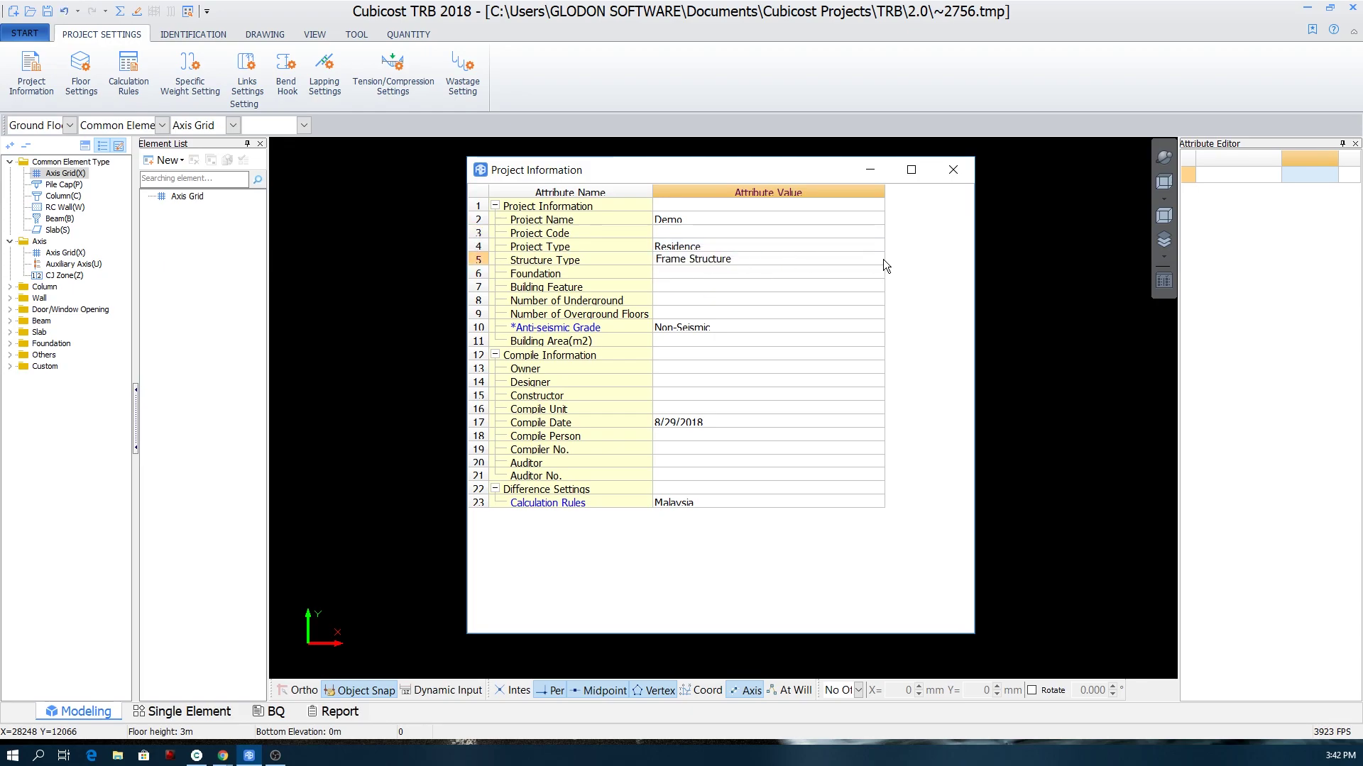
pyautogui.click(728, 261)
pyautogui.click(877, 258)
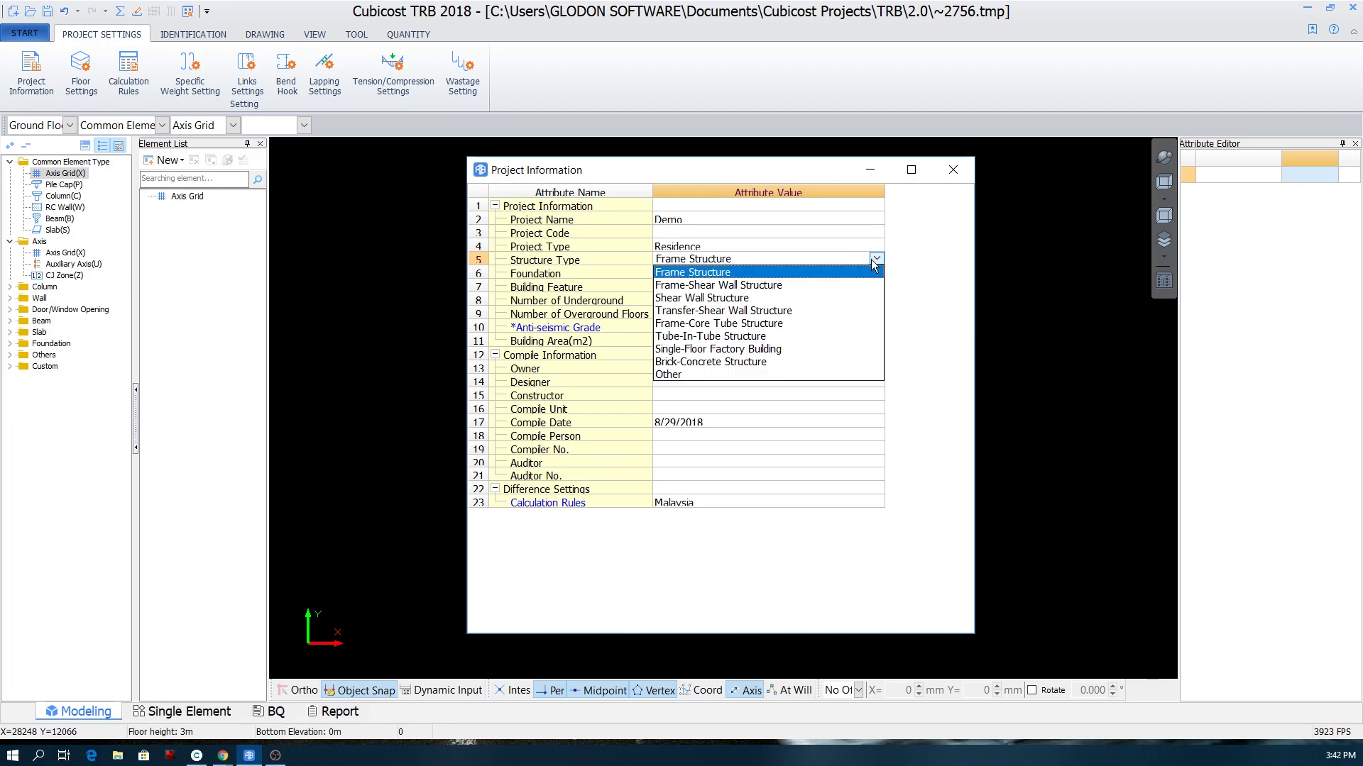
pyautogui.click(829, 272)
pyautogui.click(829, 273)
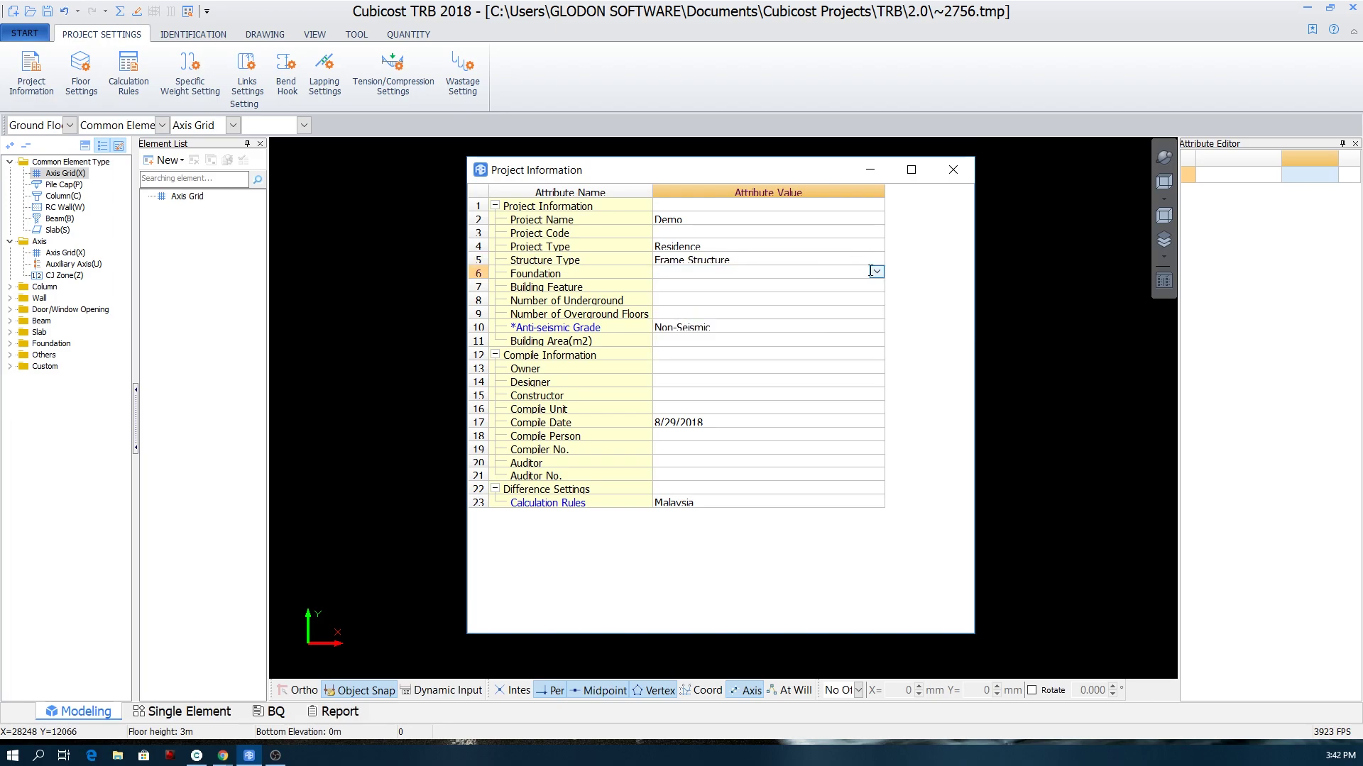
pyautogui.click(877, 272)
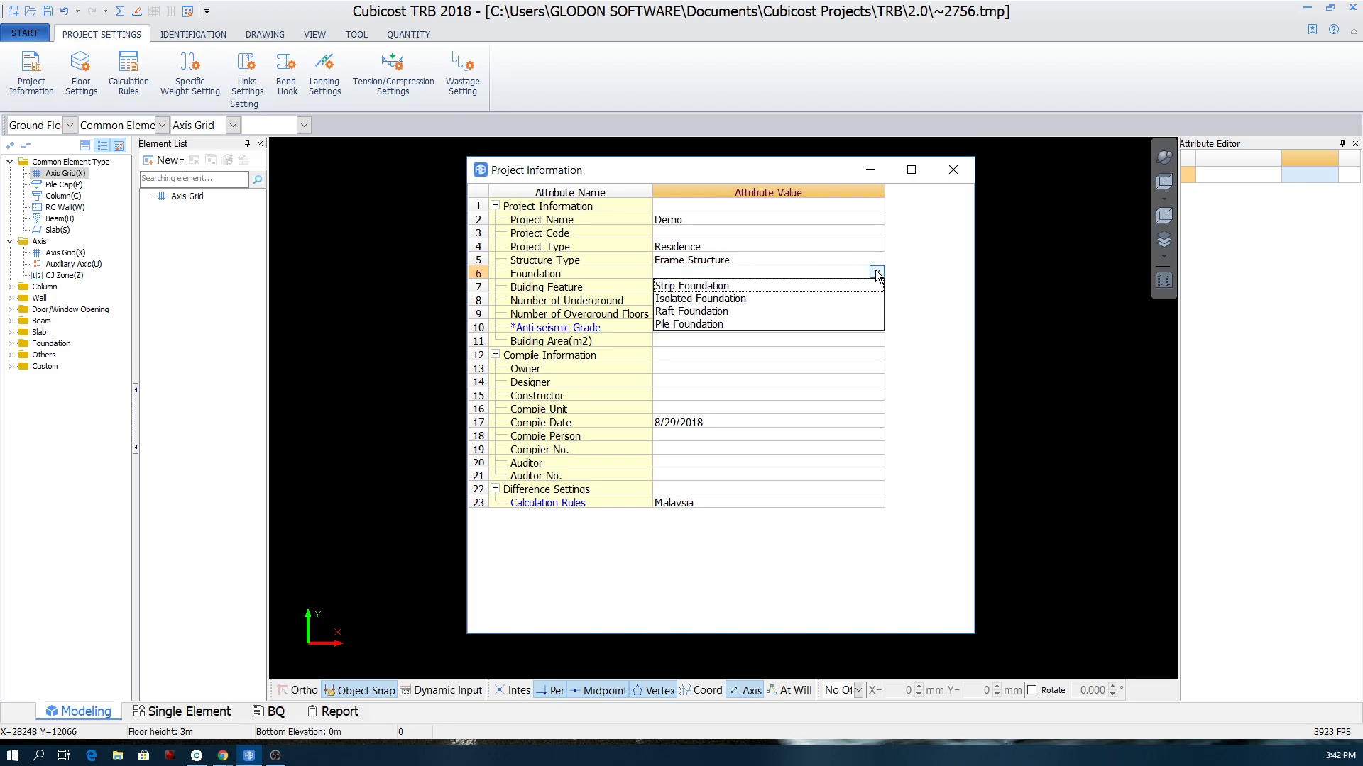
pyautogui.click(733, 325)
# Step: Set the building feature to Rectangular in the project information
pyautogui.click(756, 286)
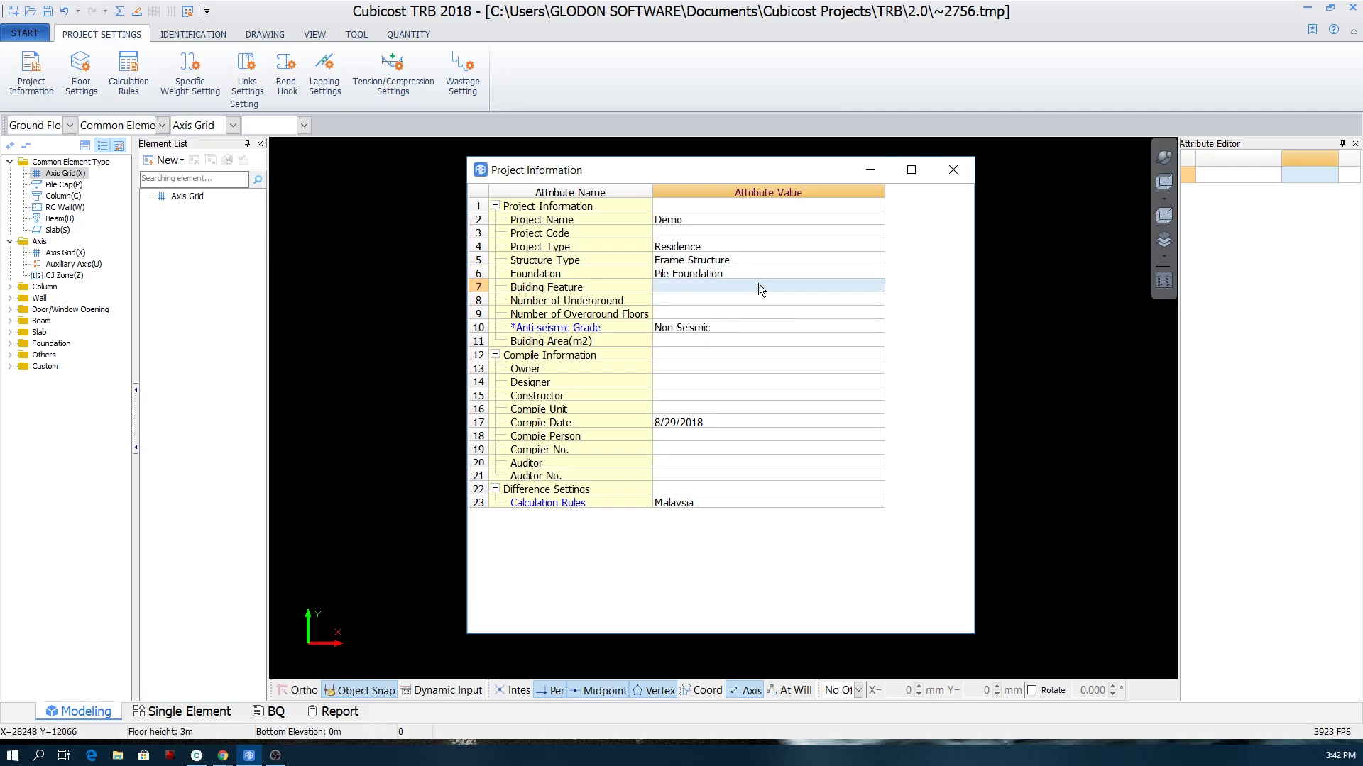
pyautogui.click(877, 287)
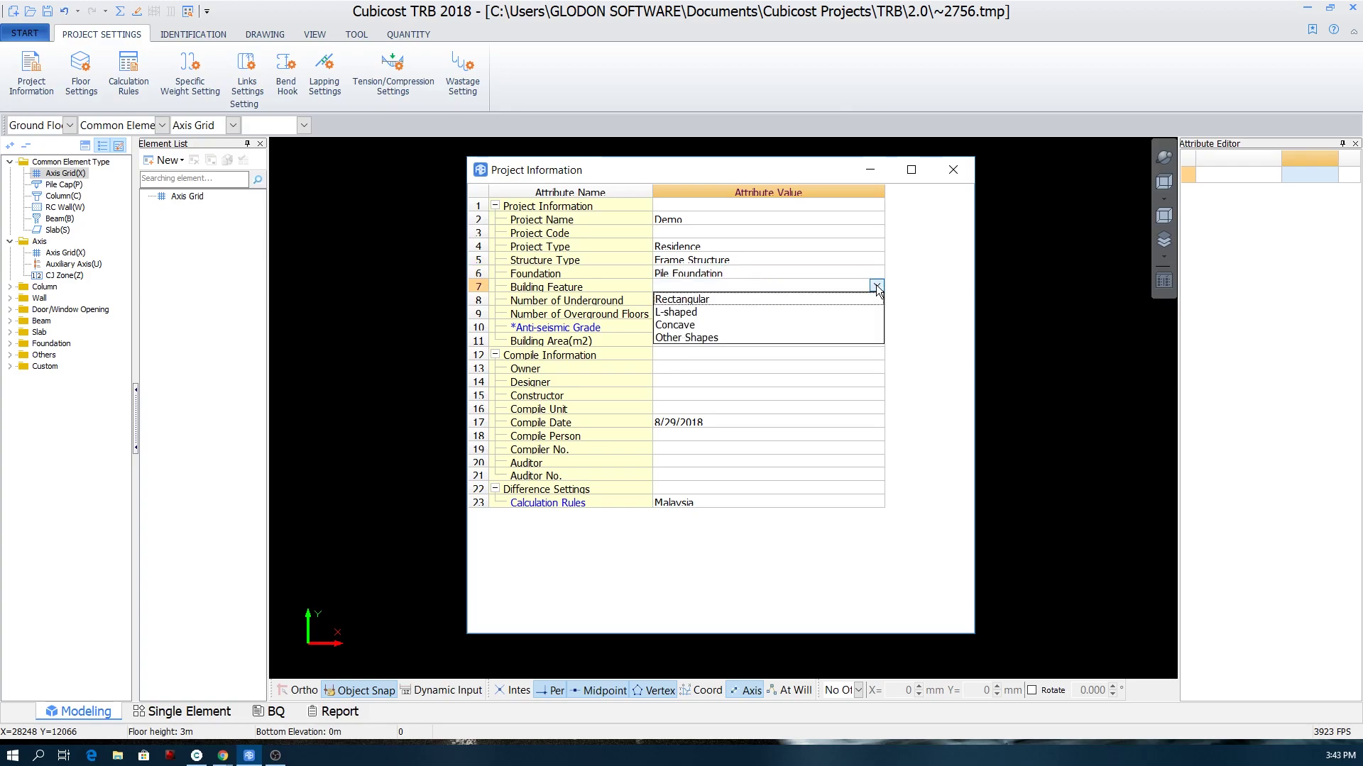
pyautogui.click(808, 297)
# Step: Review the anti-seismic grade options and the calculation rule, and close the project information
pyautogui.click(729, 329)
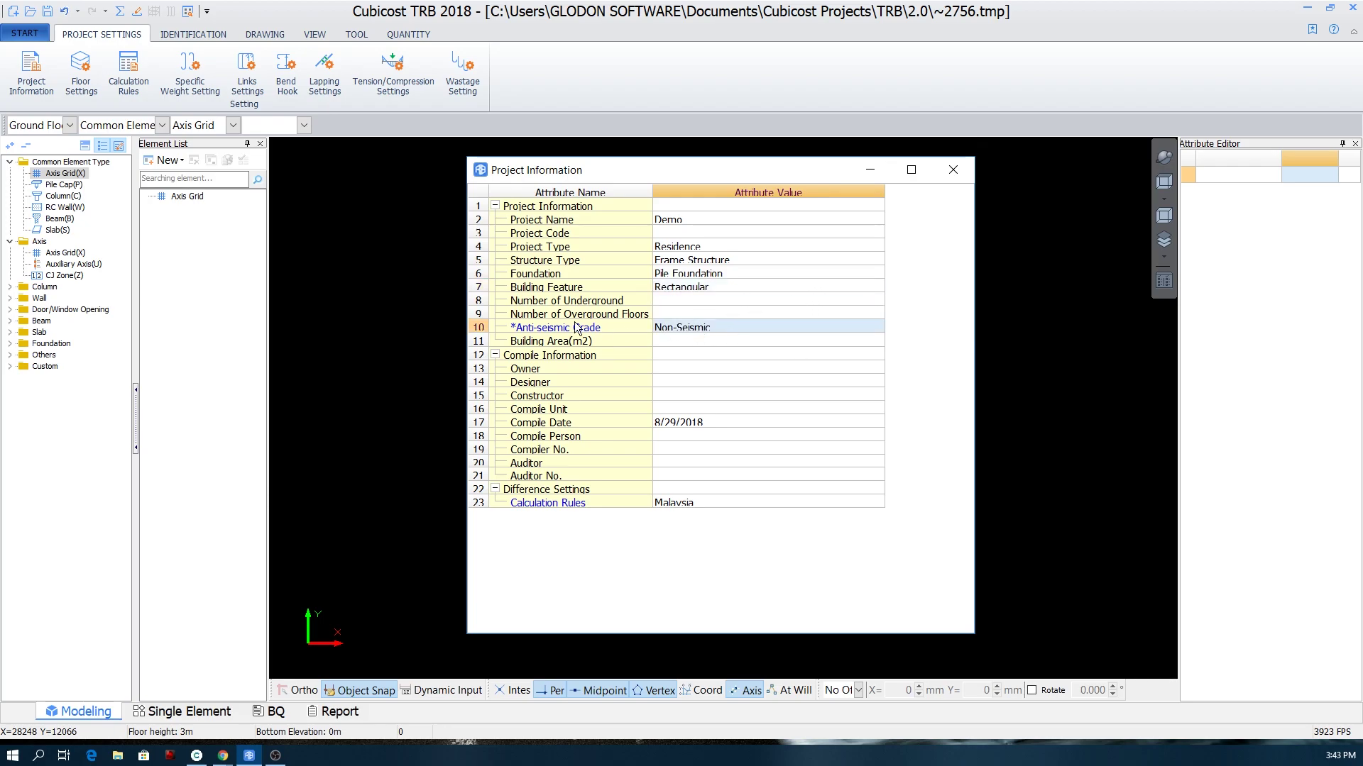
pyautogui.click(877, 326)
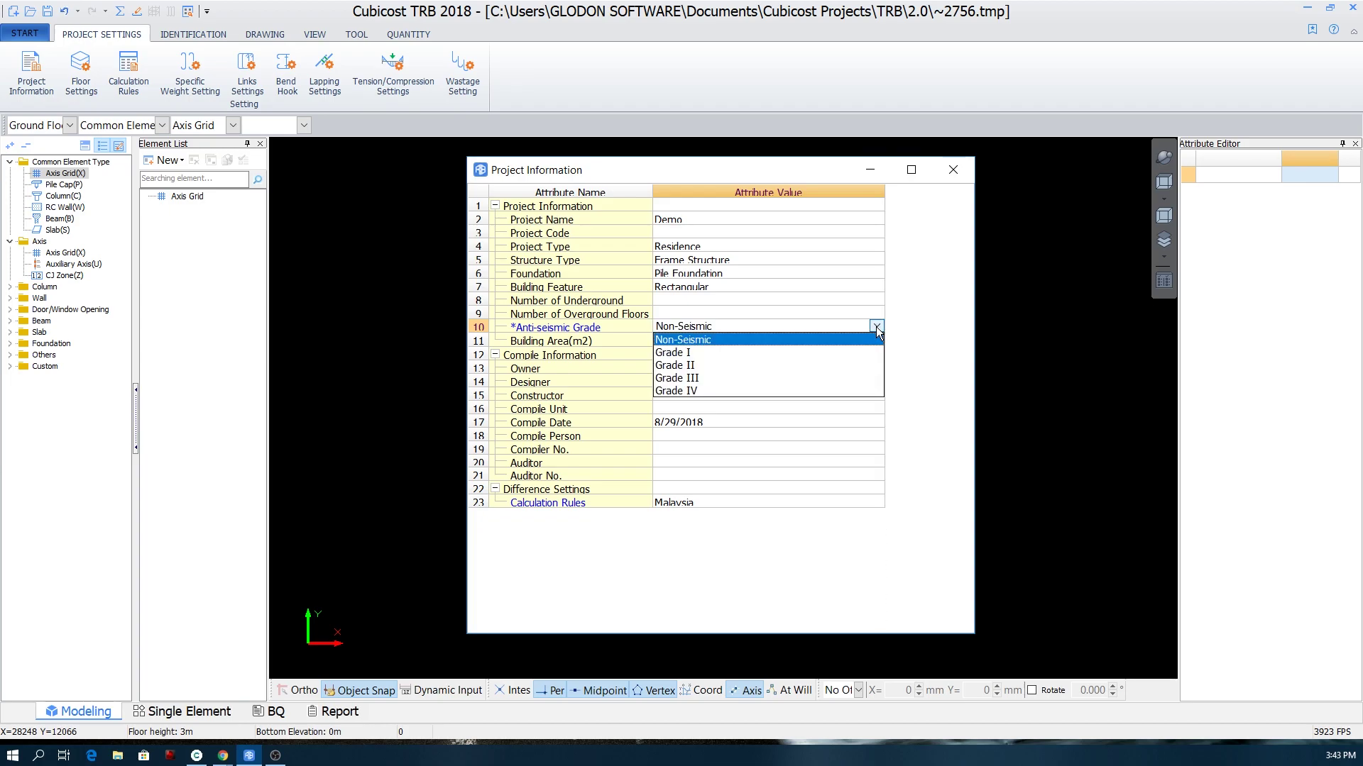
pyautogui.click(877, 328)
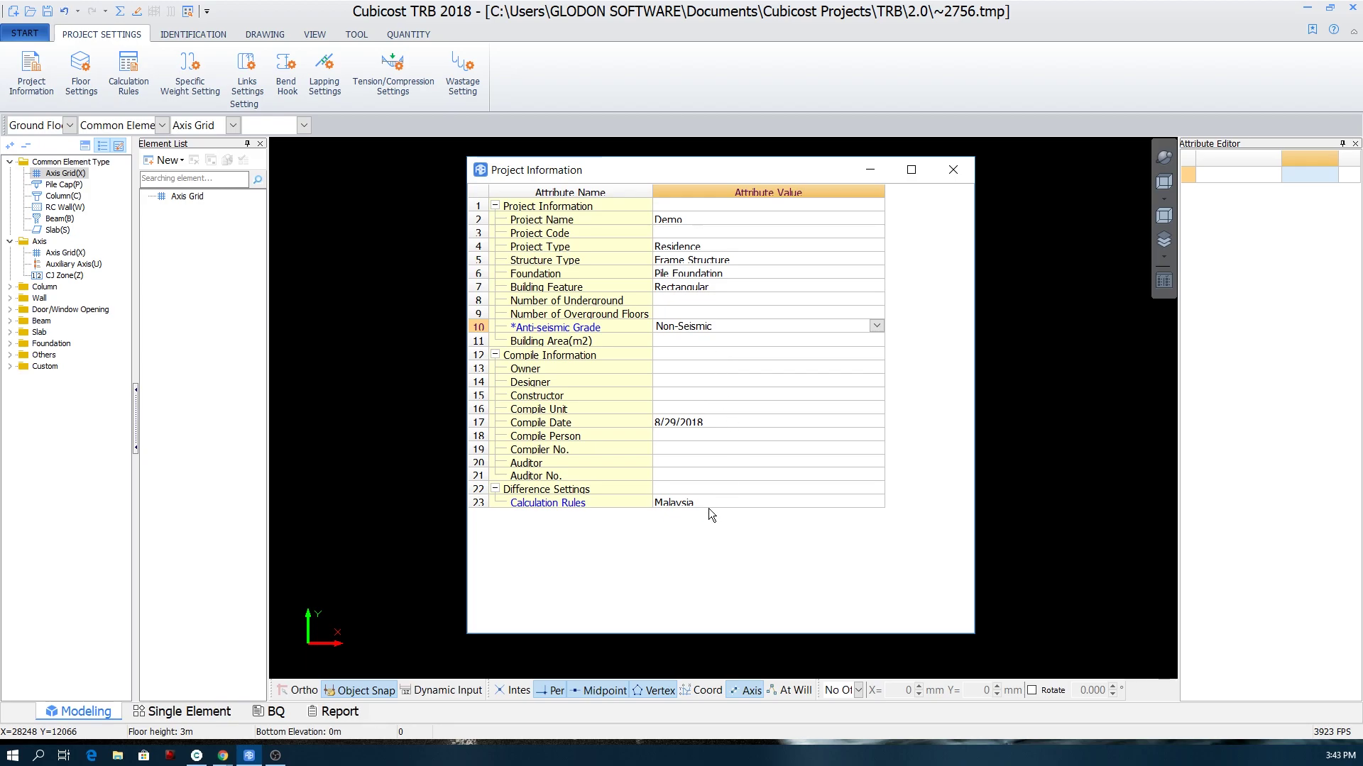
pyautogui.click(754, 501)
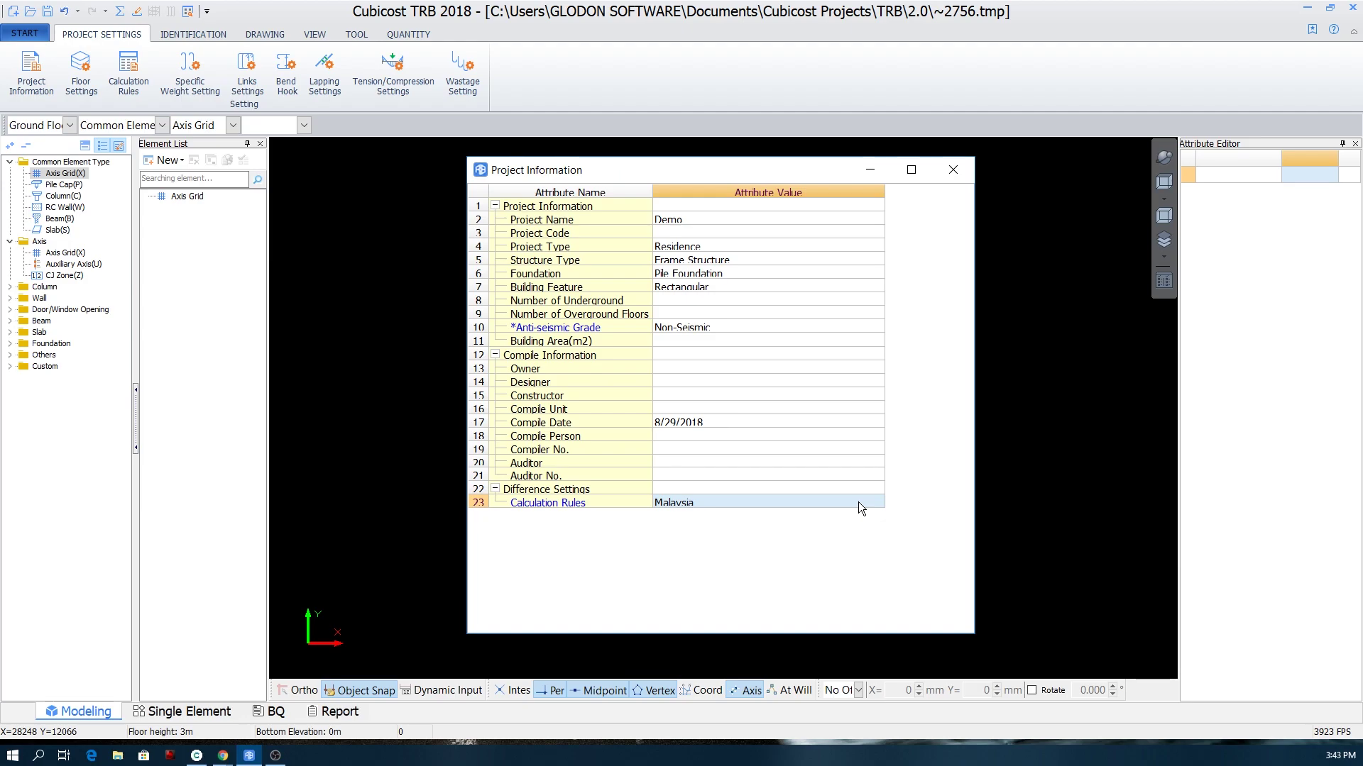
pyautogui.click(950, 170)
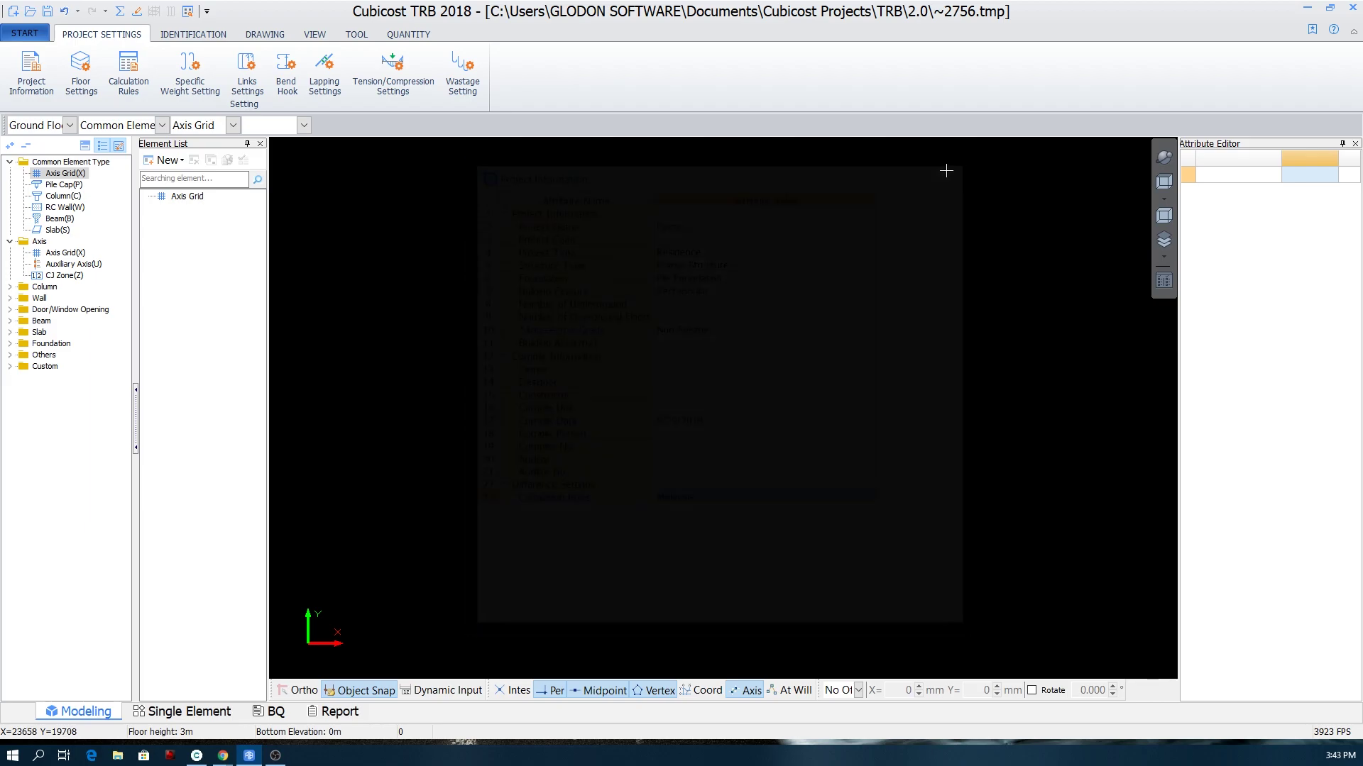
# Step: Open the floor settings and insert four floors above Floor 1
pyautogui.click(92, 70)
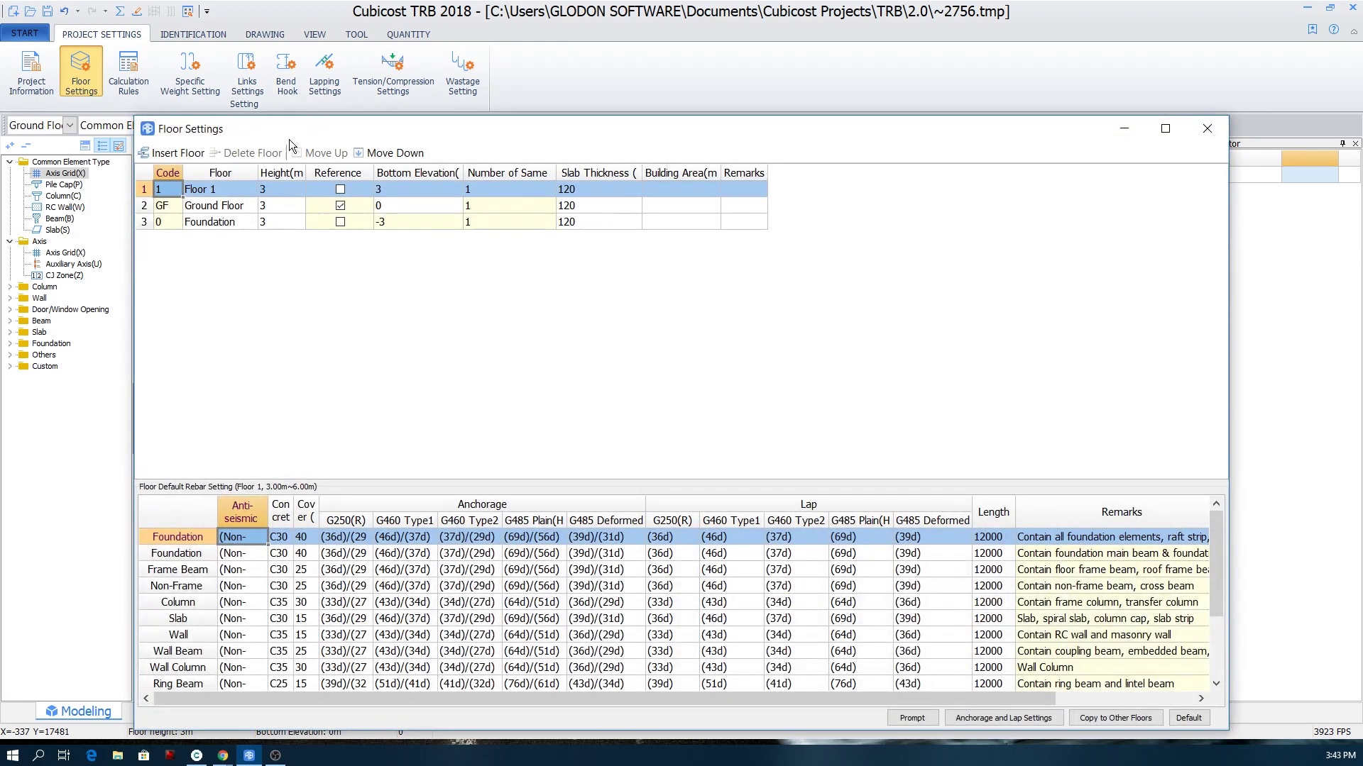
pyautogui.moveTo(288, 140); pyautogui.dragTo(325, 80)
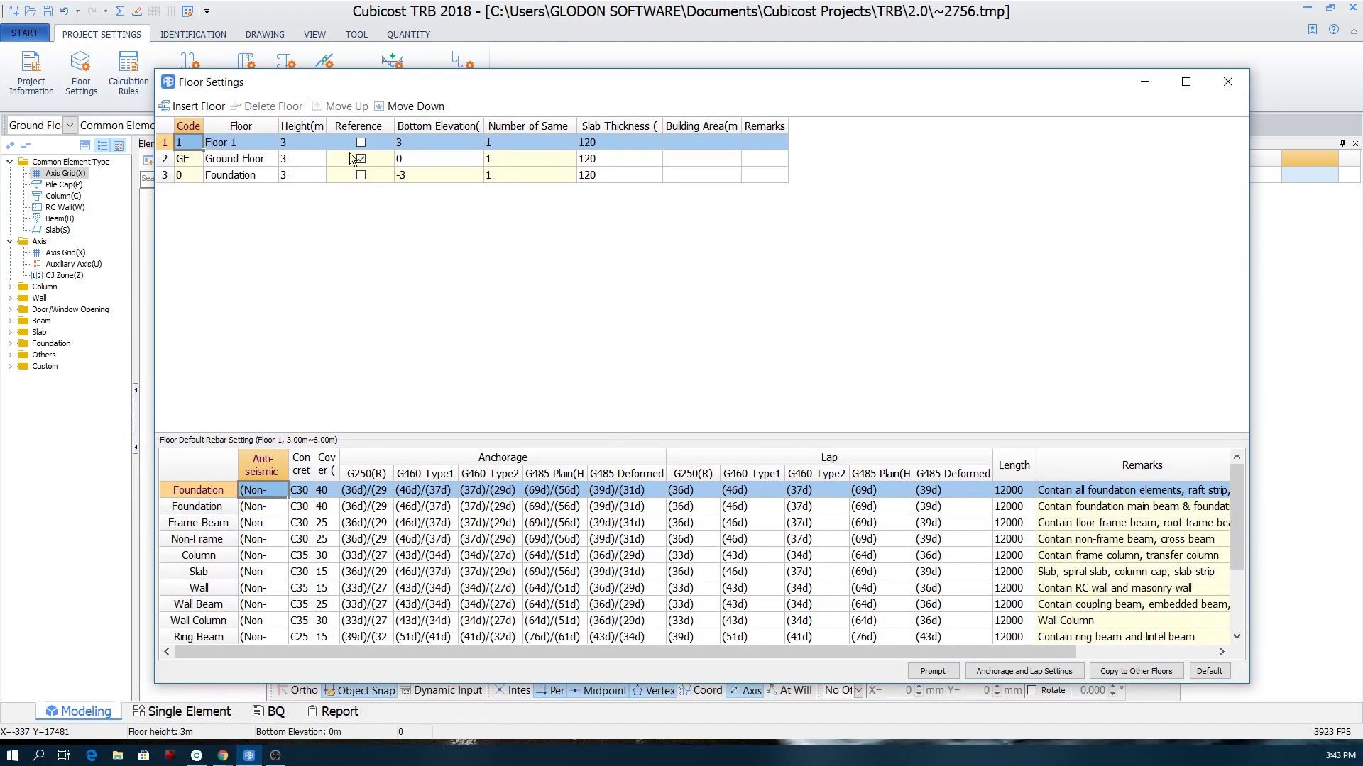
pyautogui.click(249, 158)
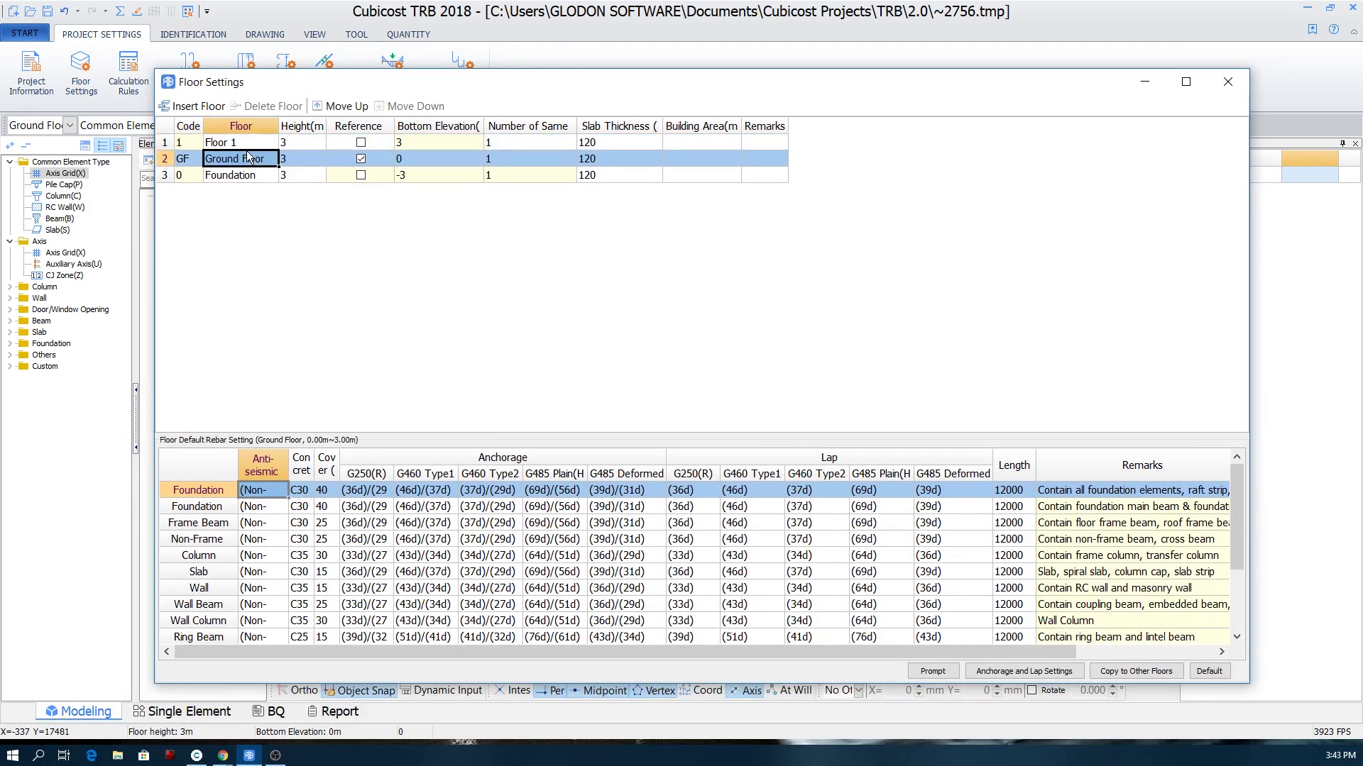
pyautogui.click(208, 140)
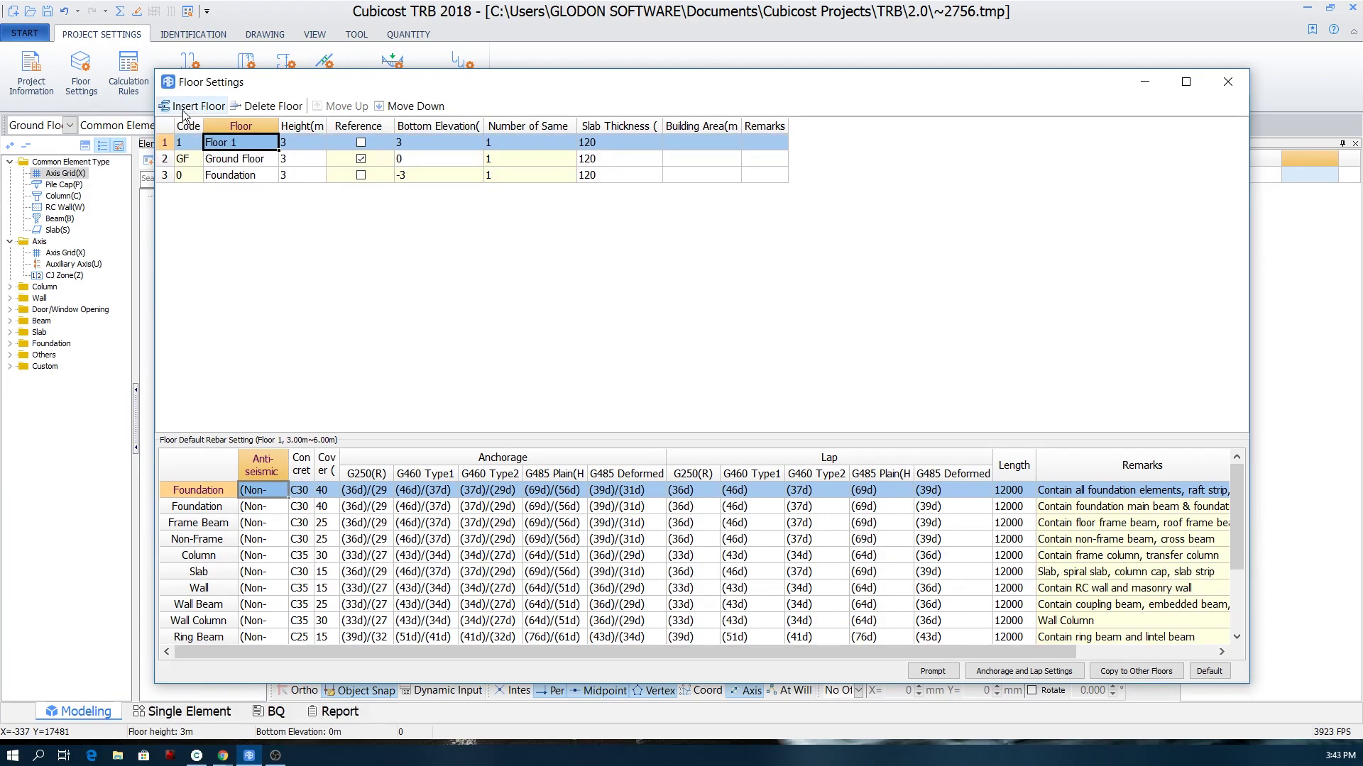
pyautogui.click(183, 110)
pyautogui.click(182, 110)
pyautogui.click(182, 110)
pyautogui.click(182, 109)
# Step: Set the height of both the Ground Floor and Floor 1 to 4 m
pyautogui.click(287, 224)
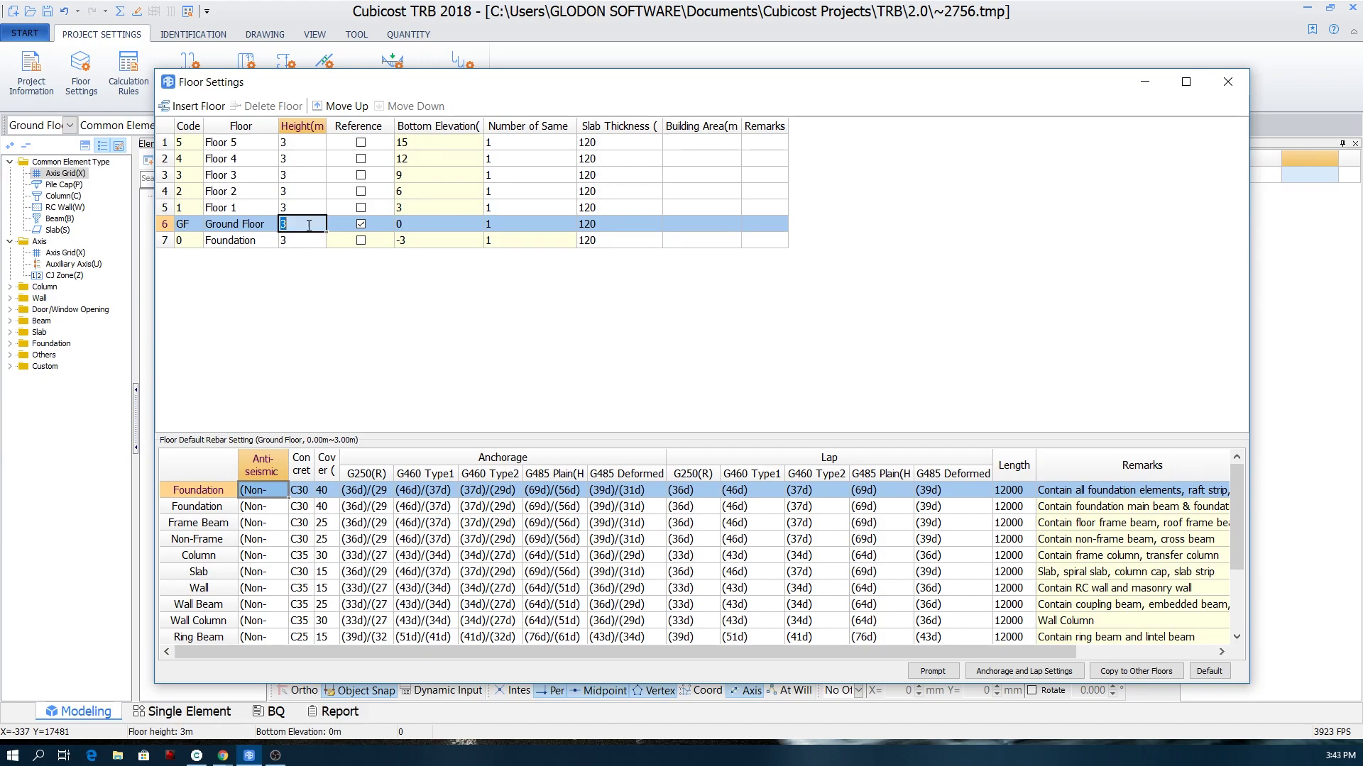
pyautogui.write('4')
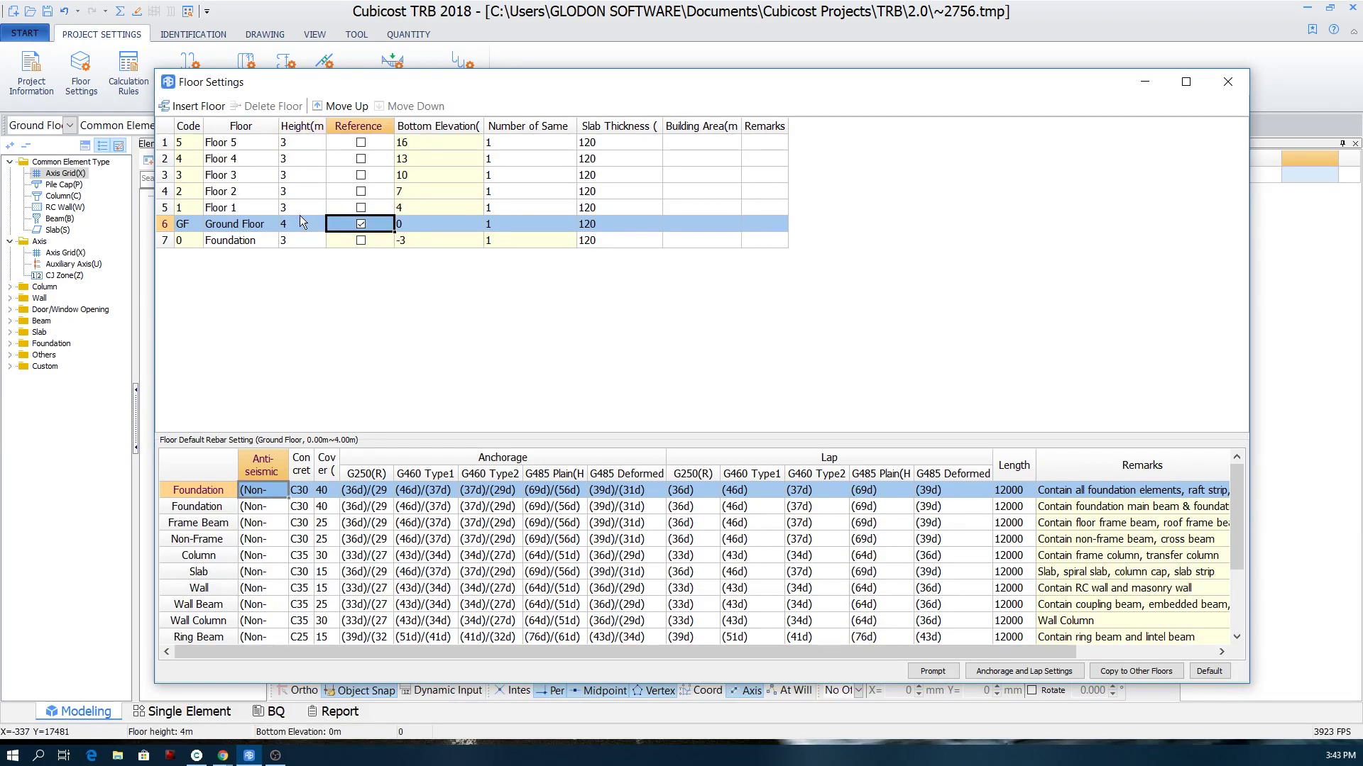
pyautogui.click(297, 207)
pyautogui.write('4')
pyautogui.press('Tab')
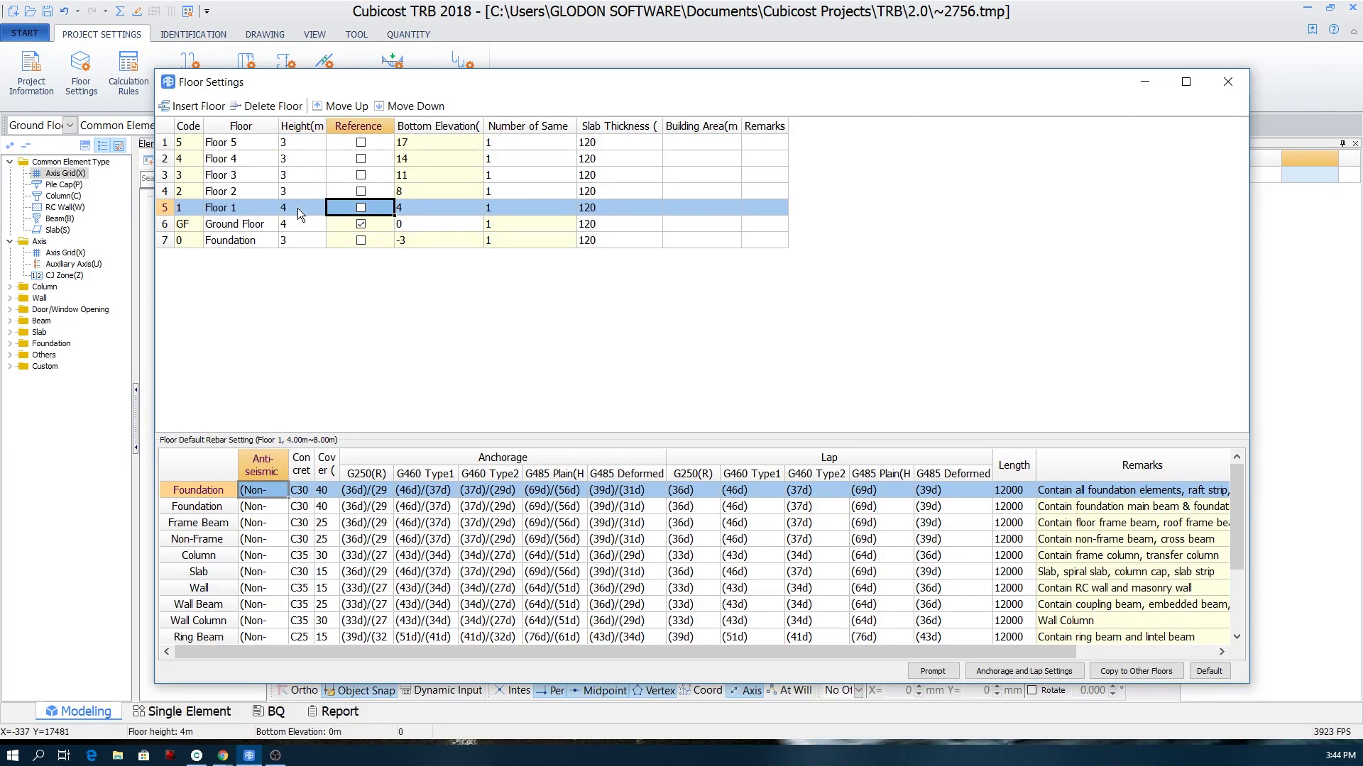
# Step: Set the bottom elevation of the Ground Floor to 15.3 m
pyautogui.click(440, 226)
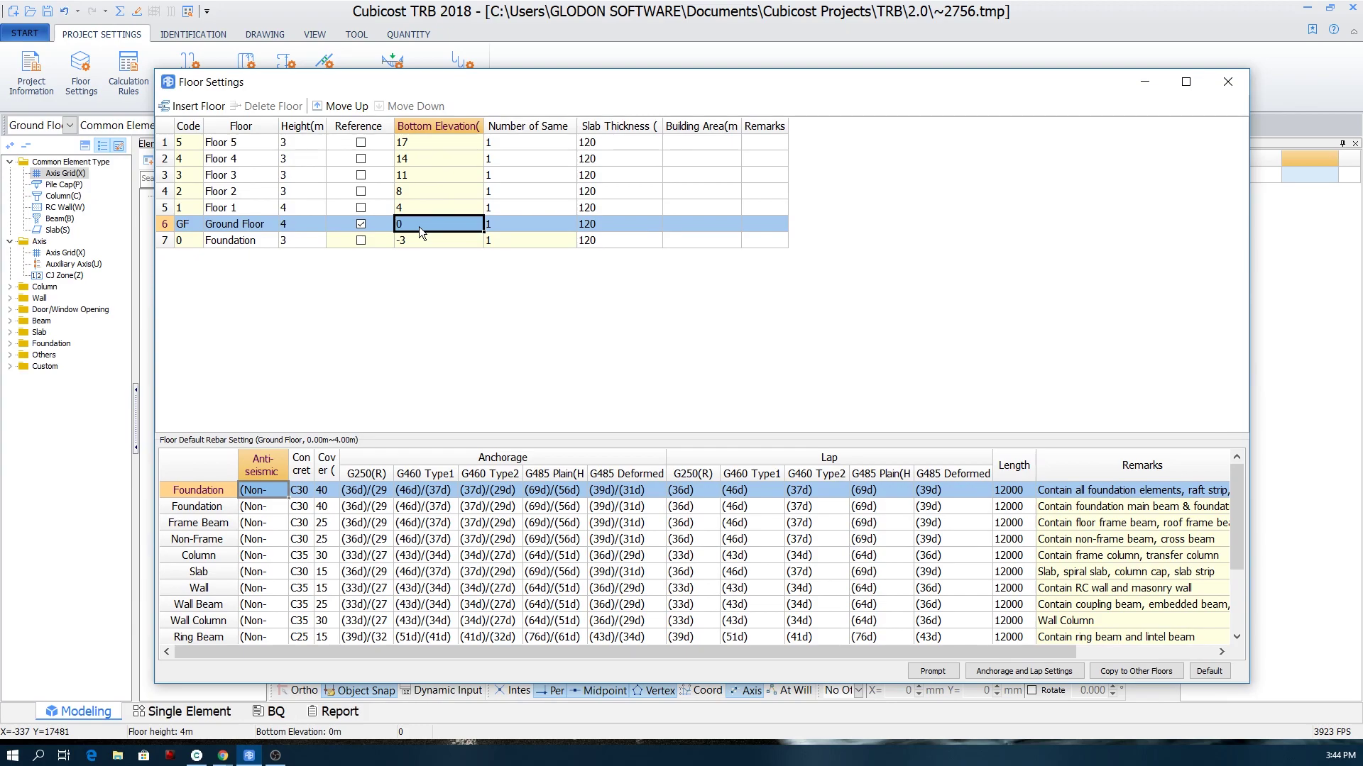
pyautogui.click(433, 222)
pyautogui.write('15.3')
pyautogui.press('Return')
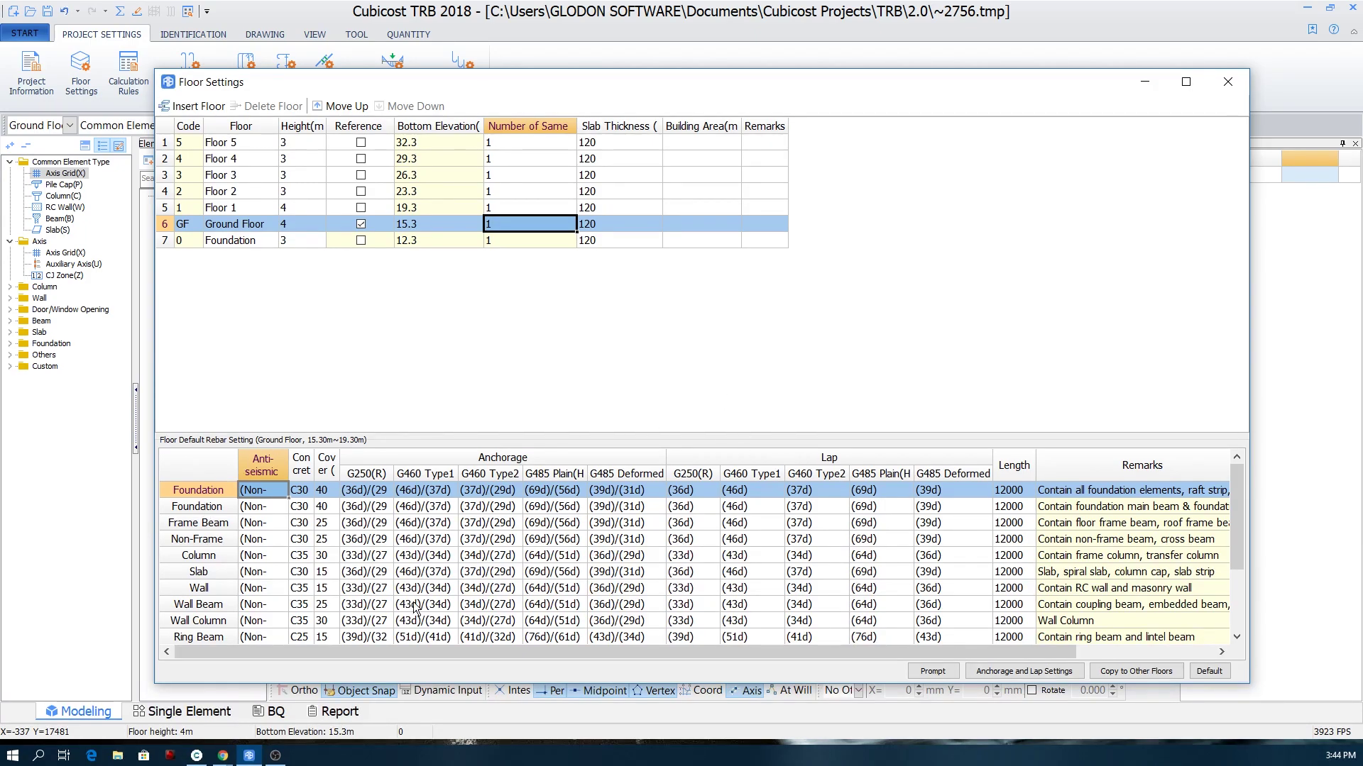
# Step: Set the column concrete grade to C30 in the Ground Floor's default rebar settings
pyautogui.click(738, 553)
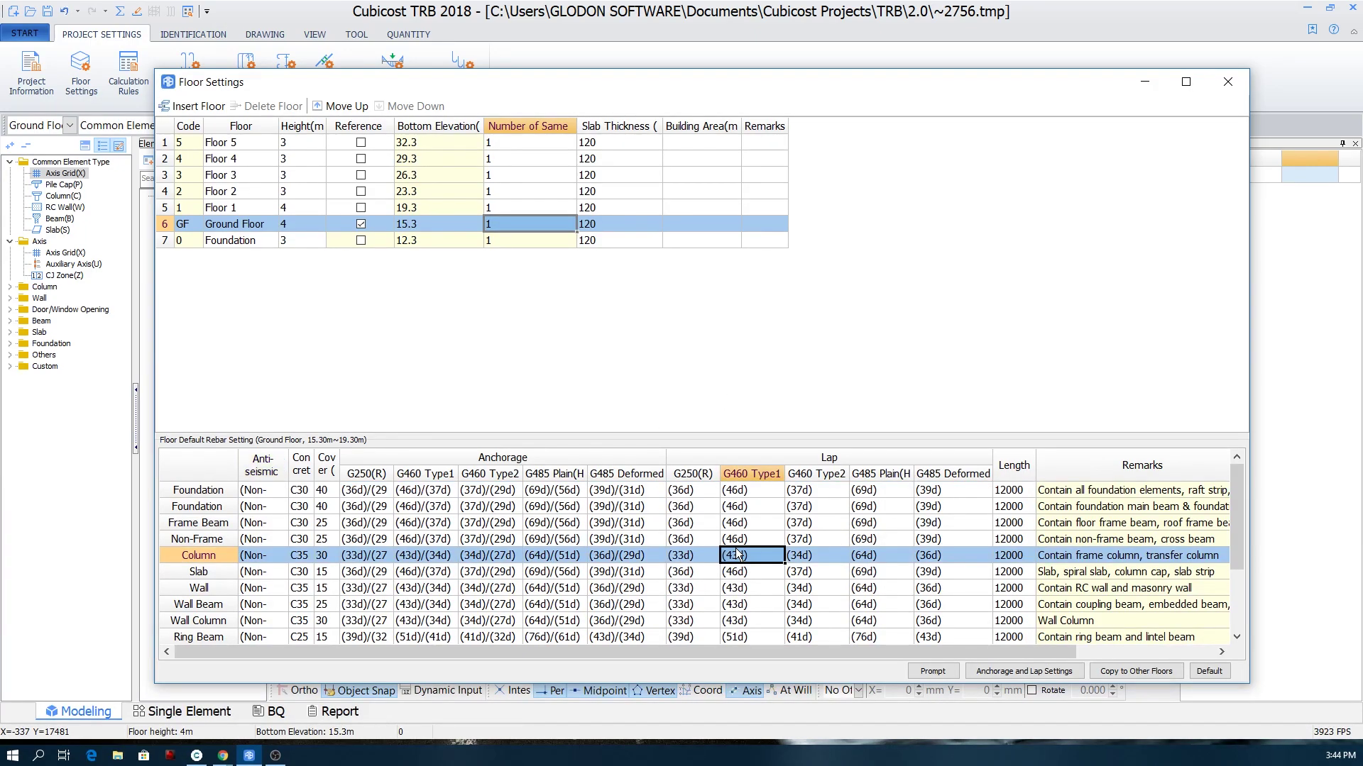
pyautogui.click(301, 555)
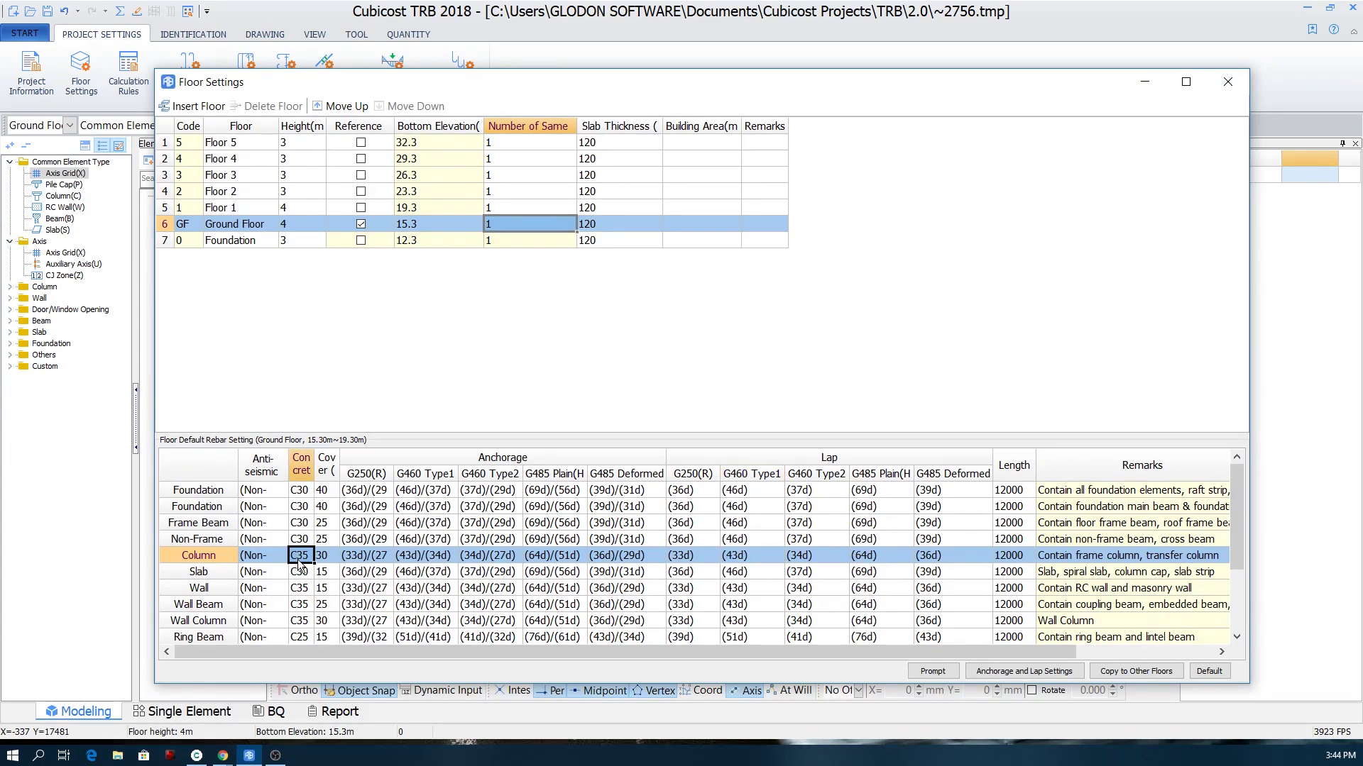
pyautogui.click(305, 562)
pyautogui.click(308, 557)
pyautogui.click(300, 621)
pyautogui.click(328, 541)
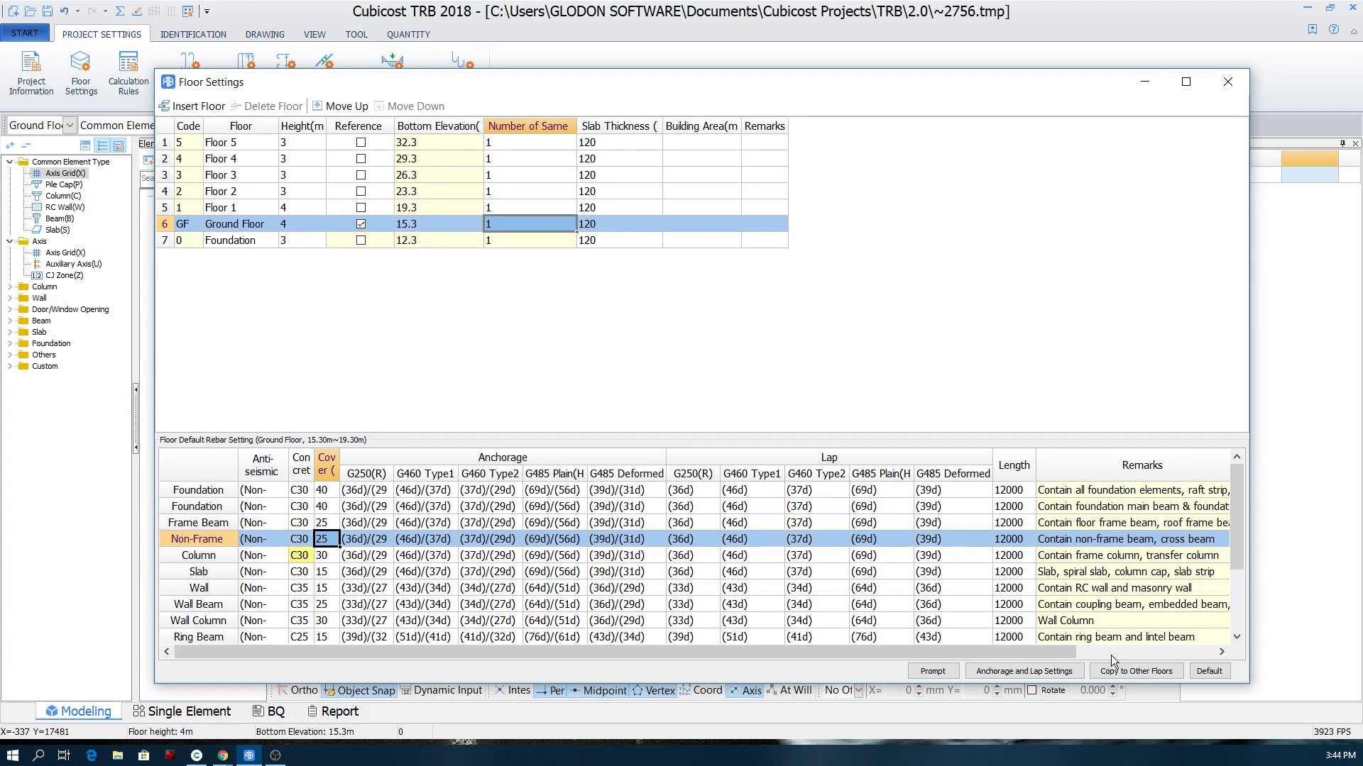
# Step: Copy the Ground Floor's default rebar settings to Floor 1, Floor 2 and Floor 3
pyautogui.click(1169, 671)
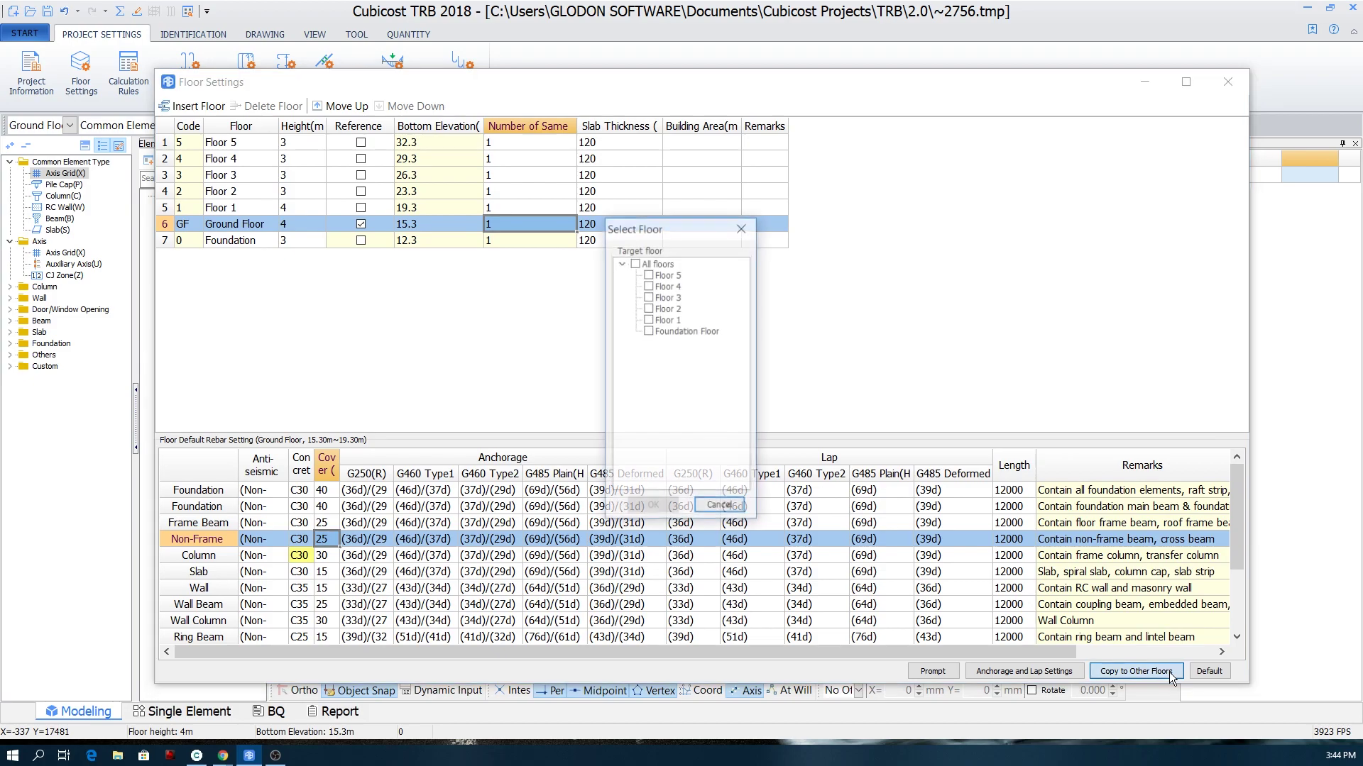
pyautogui.click(648, 319)
pyautogui.click(648, 308)
pyautogui.click(648, 297)
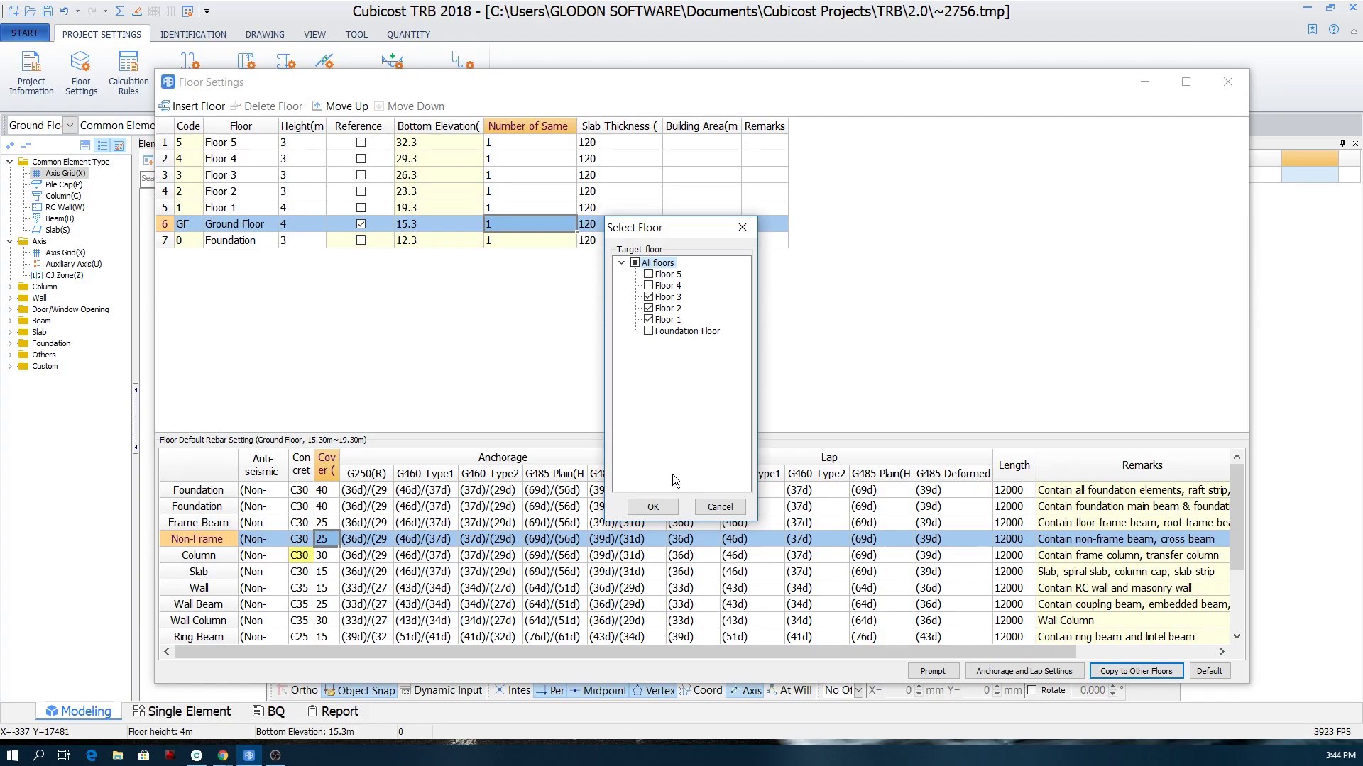
pyautogui.click(654, 507)
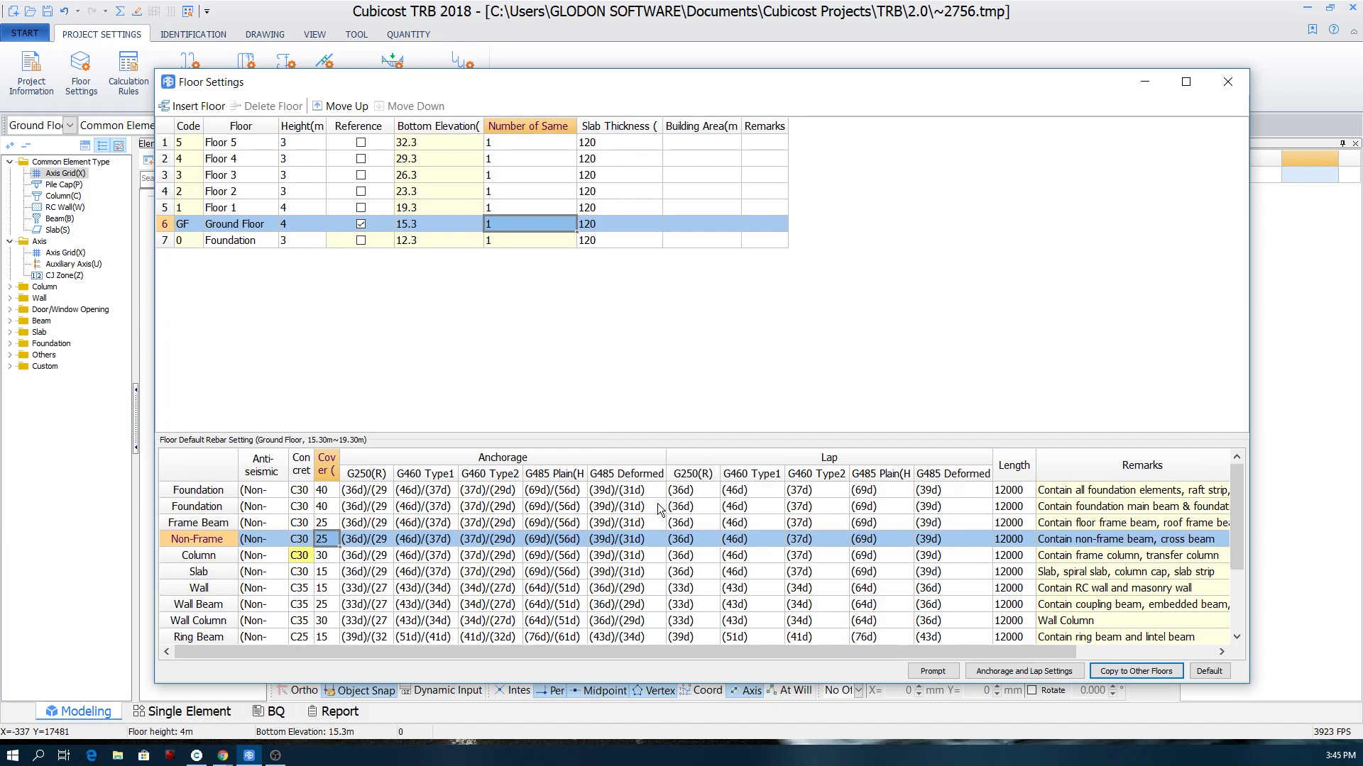
# Step: Check the default rebar settings of Floor 1, Floor 2 and Floor 3, and close the floor settings
pyautogui.click(260, 210)
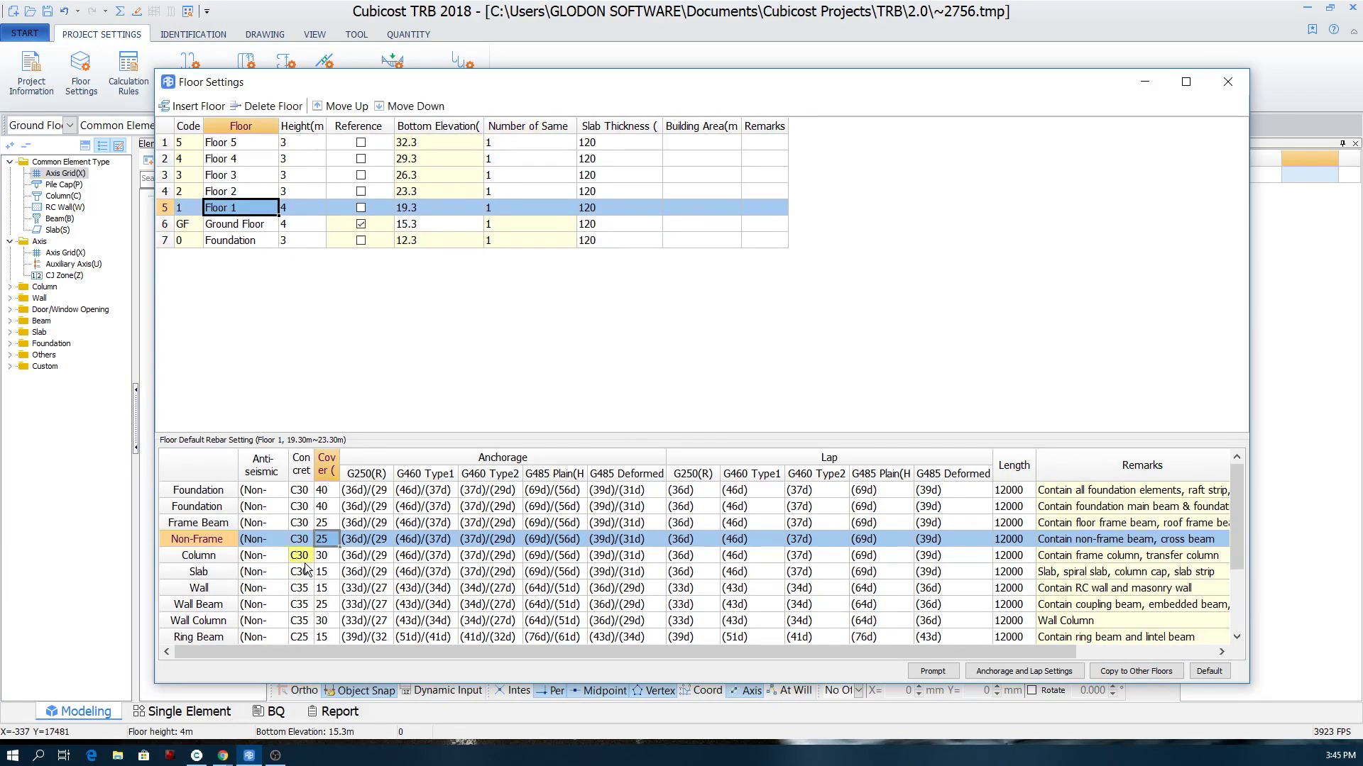
pyautogui.click(268, 194)
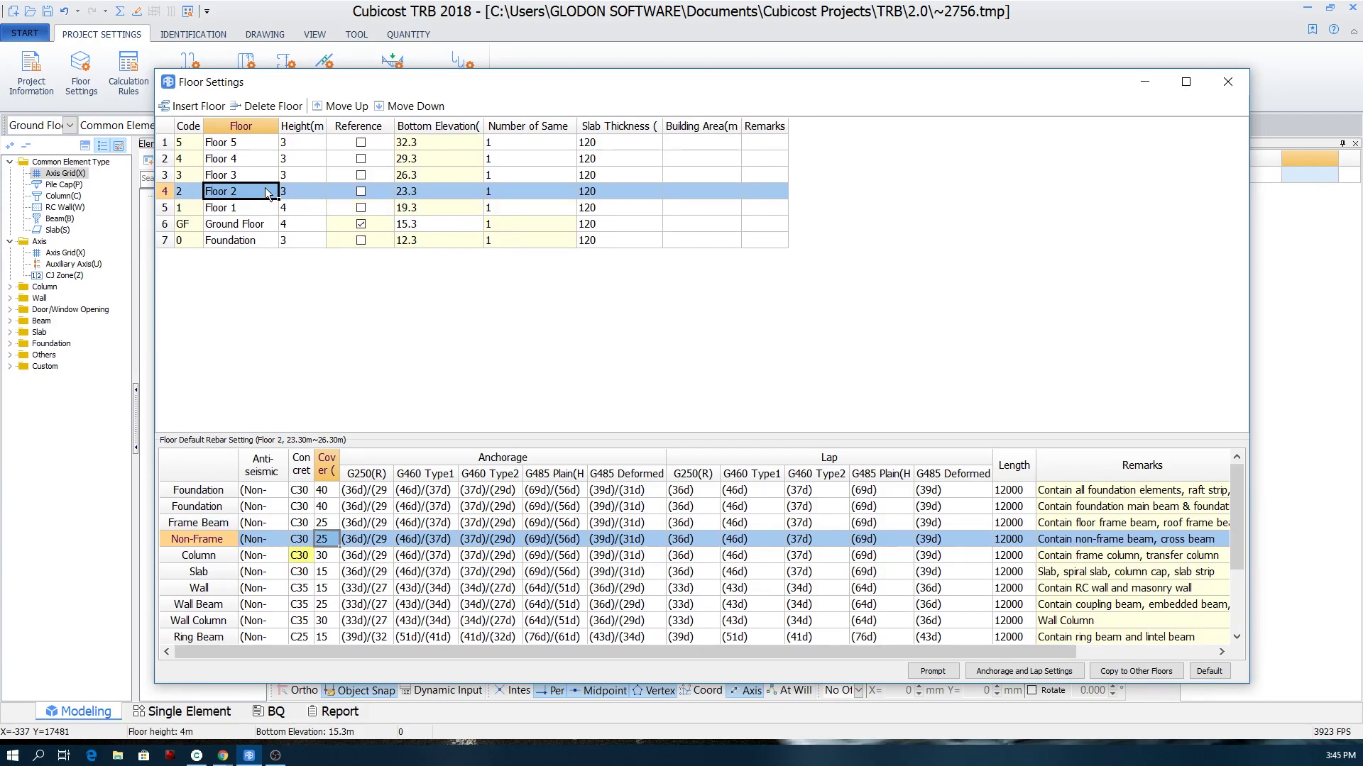
pyautogui.click(264, 176)
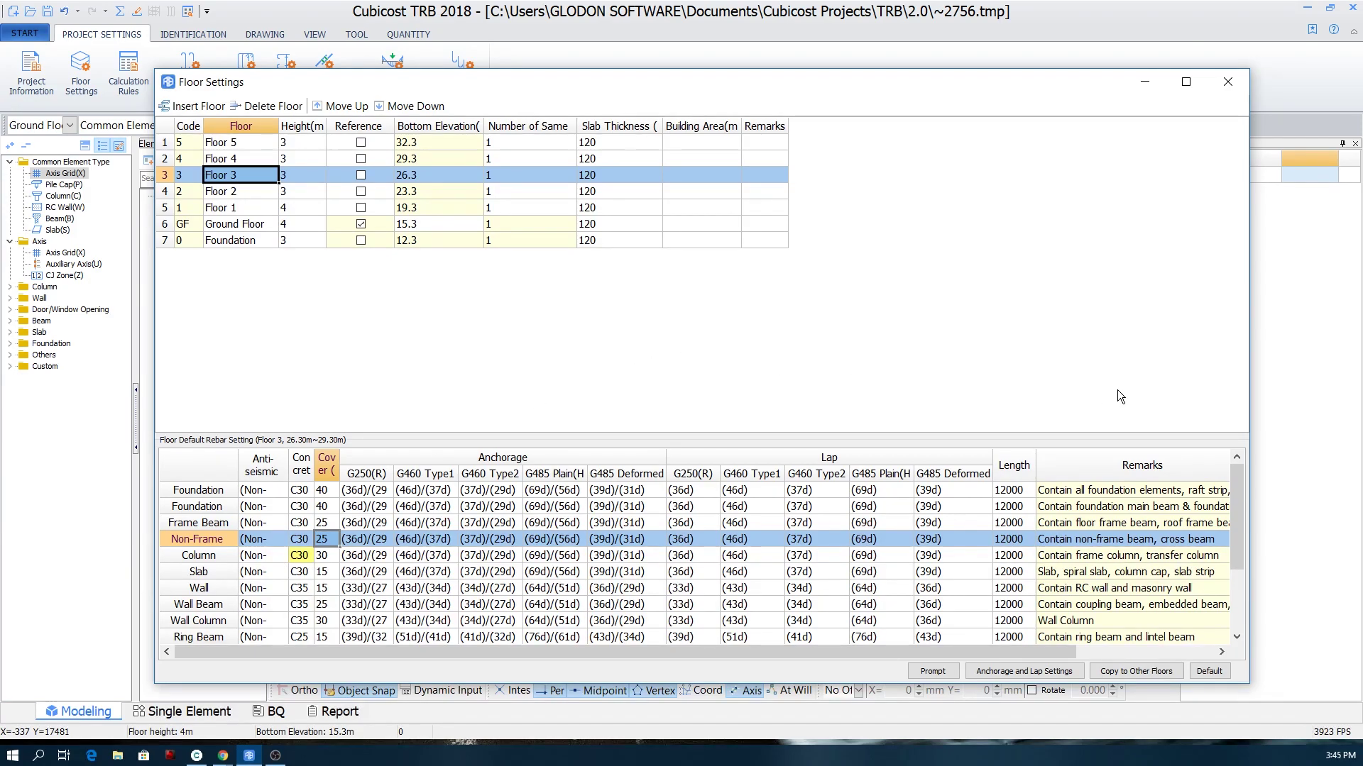
pyautogui.click(1227, 81)
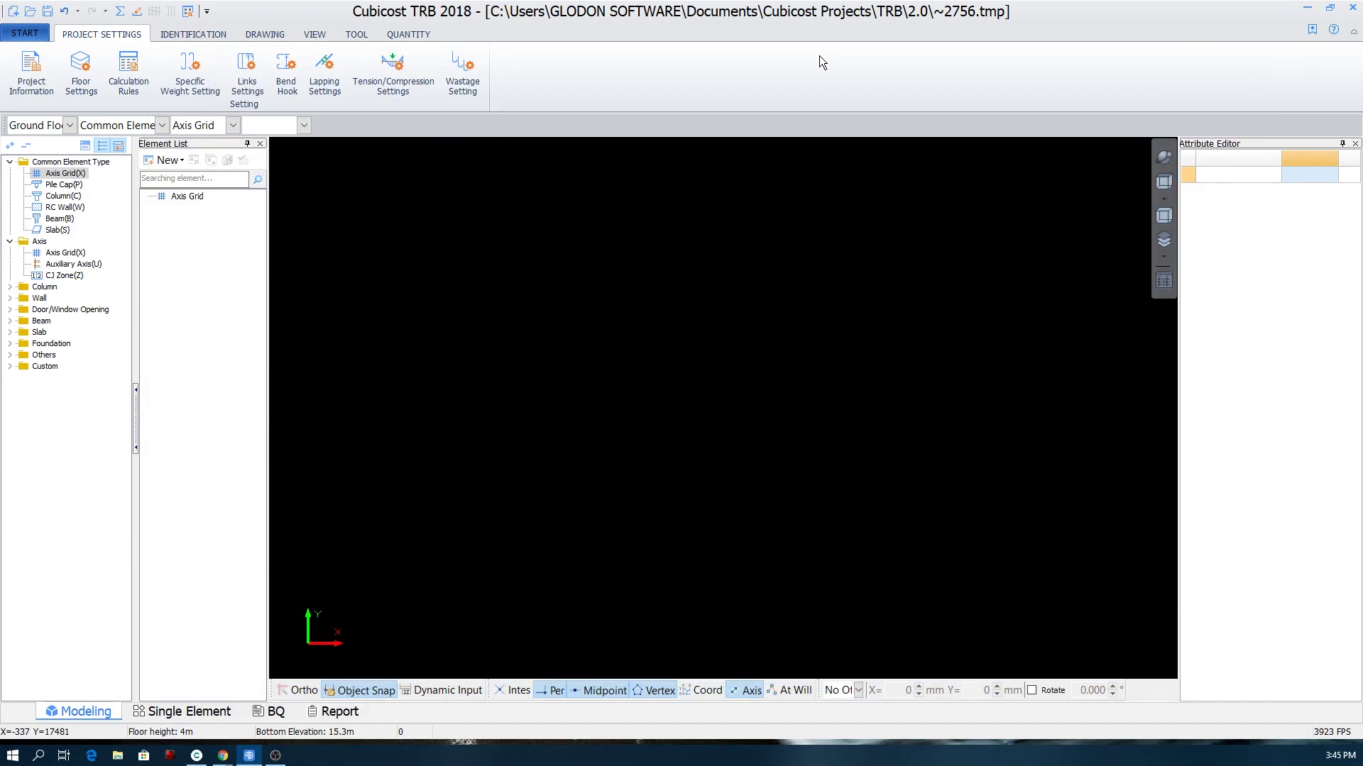
# Step: Open the specific weight settings and review the specific weights of the common rebar diameters
pyautogui.click(190, 71)
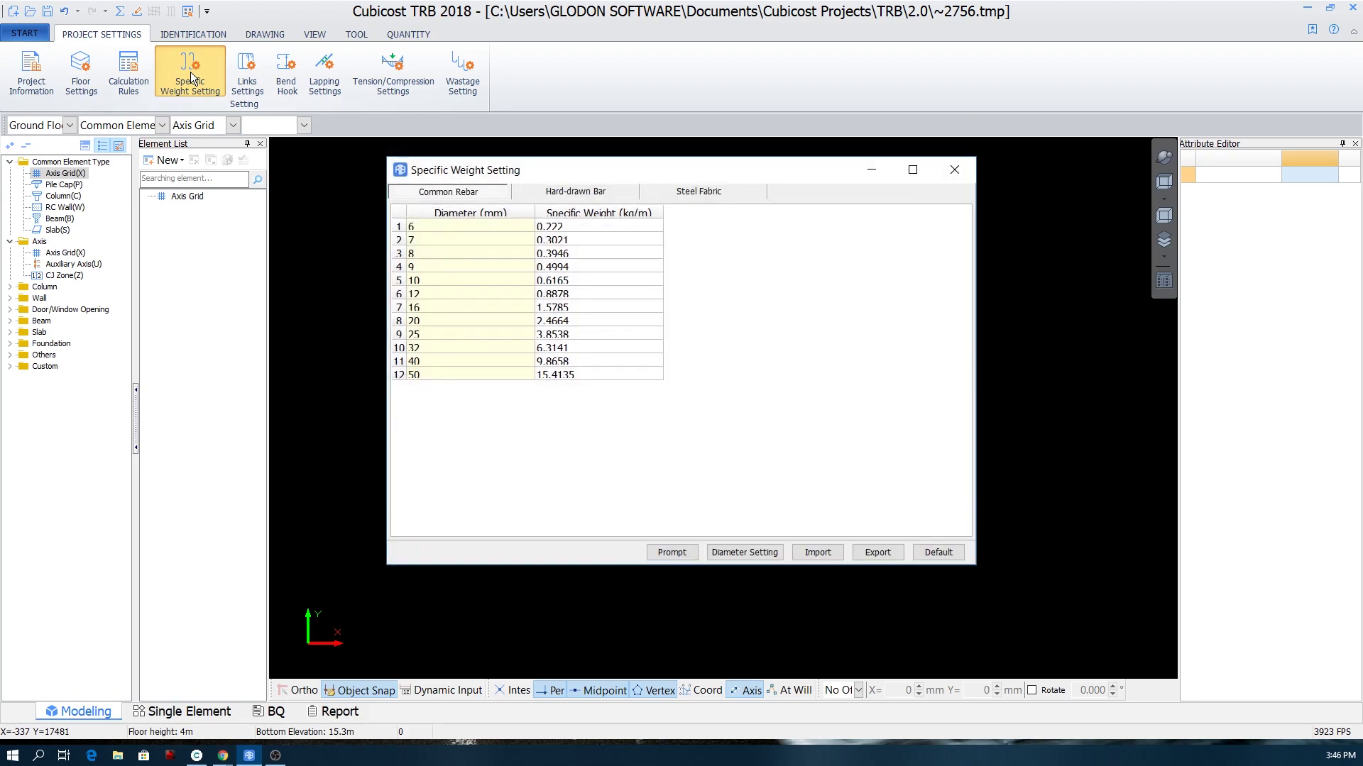
pyautogui.click(604, 229)
pyautogui.click(594, 240)
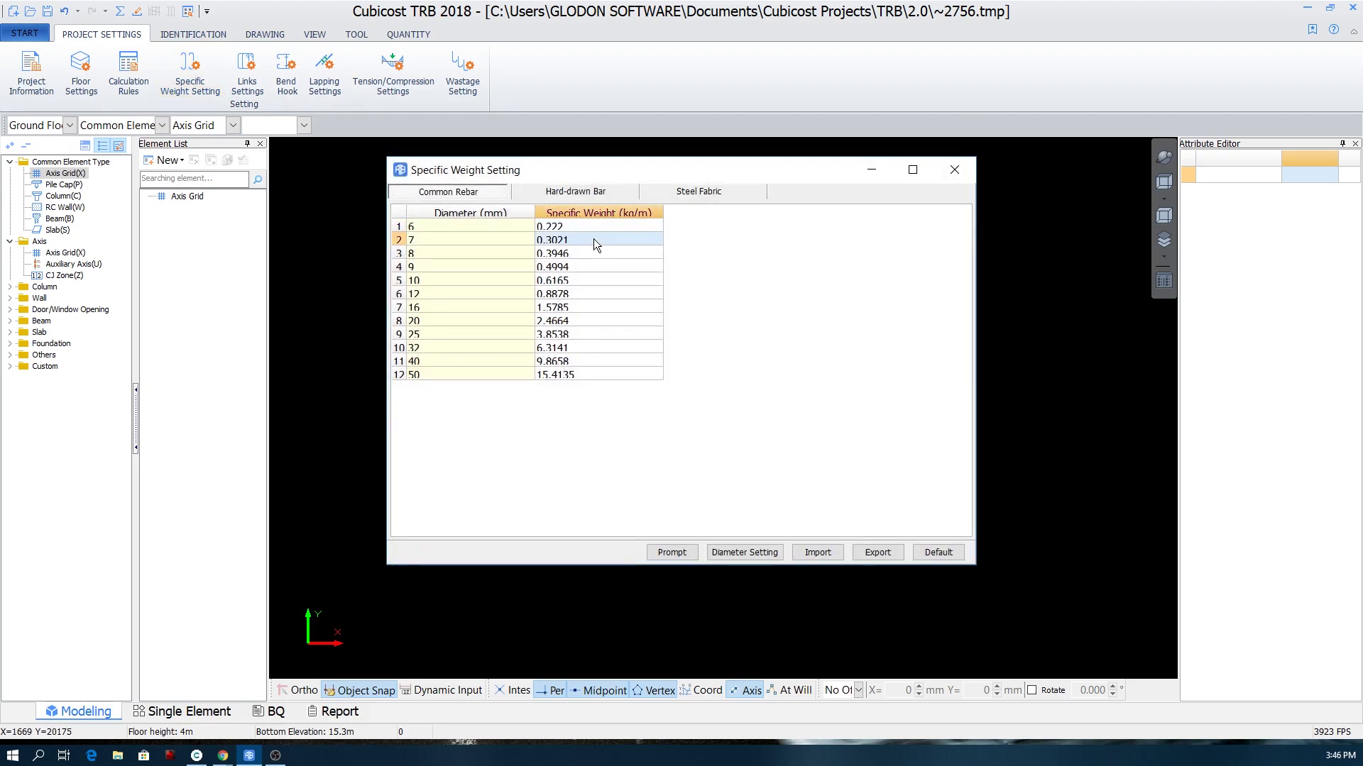
pyautogui.doubleClick(587, 253)
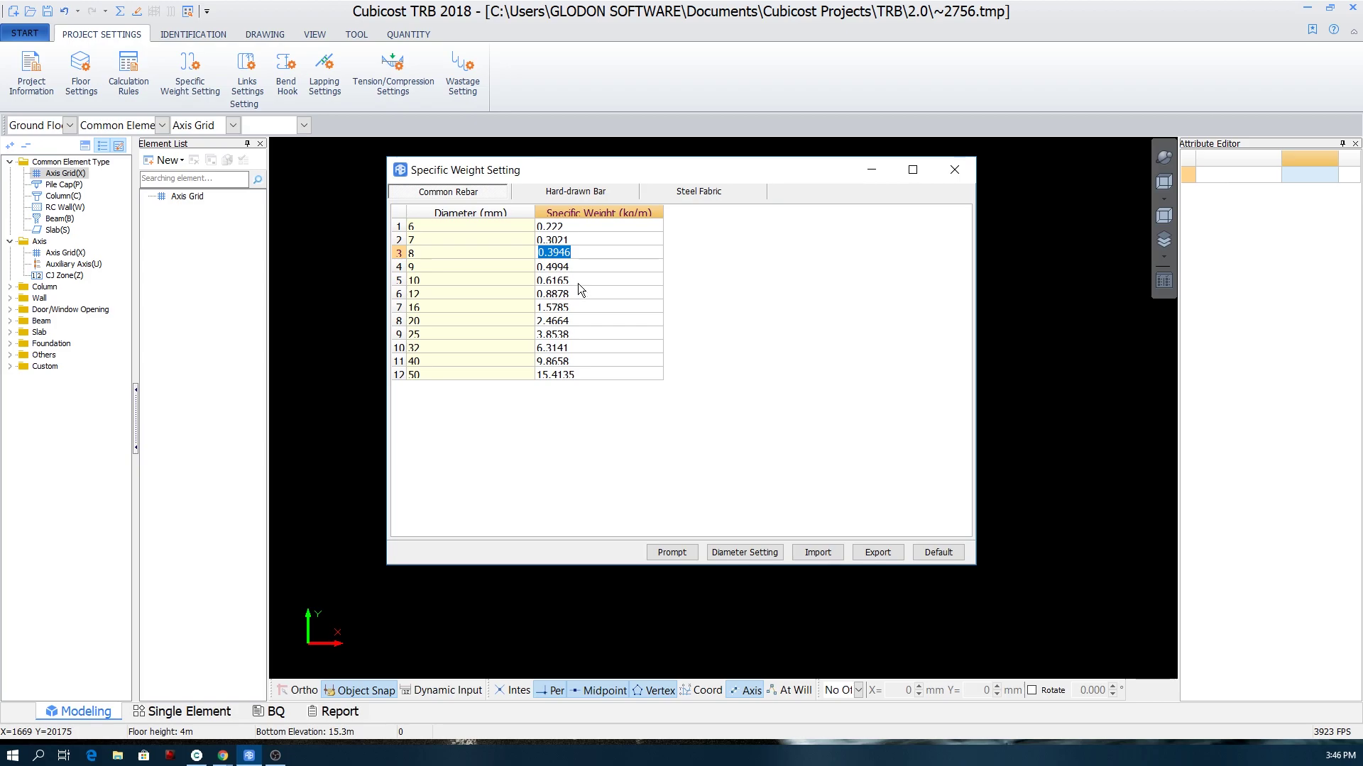
pyautogui.doubleClick(578, 281)
pyautogui.doubleClick(578, 308)
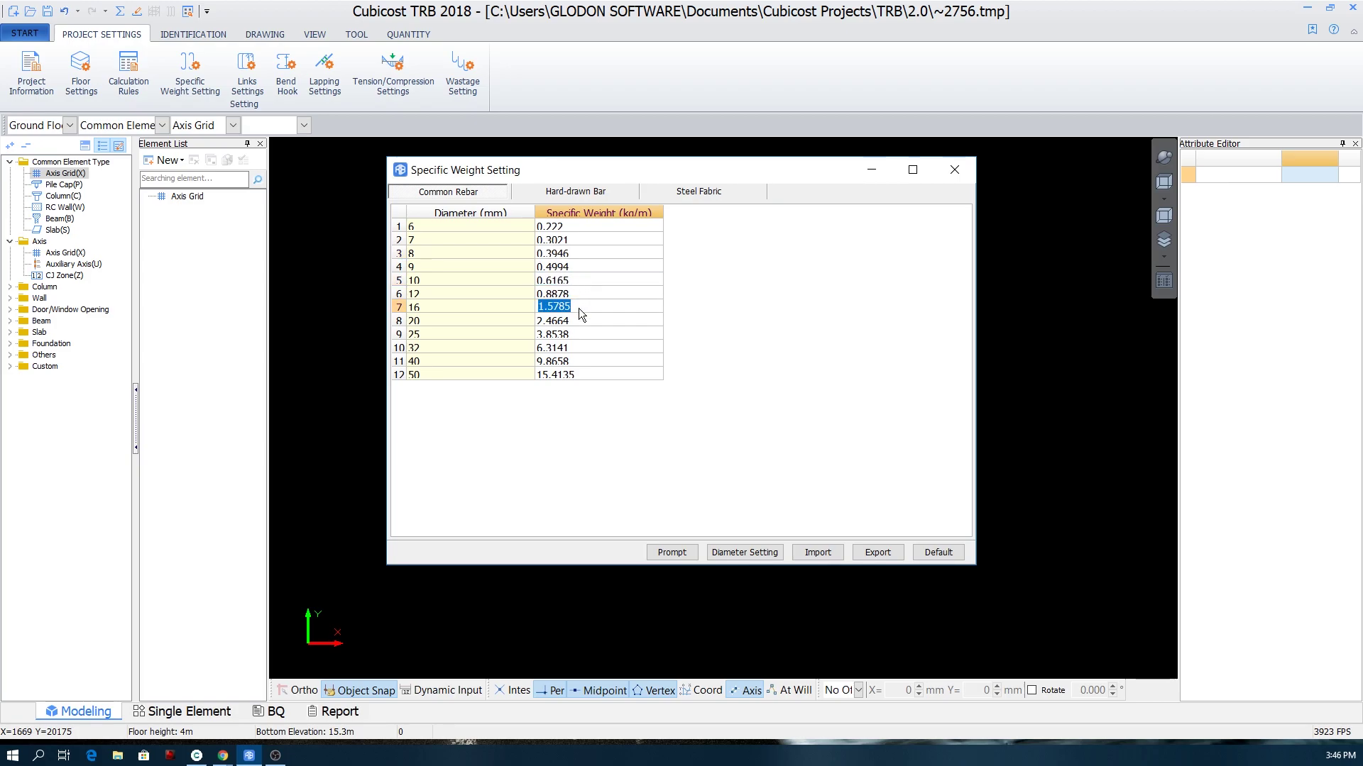
pyautogui.doubleClick(581, 334)
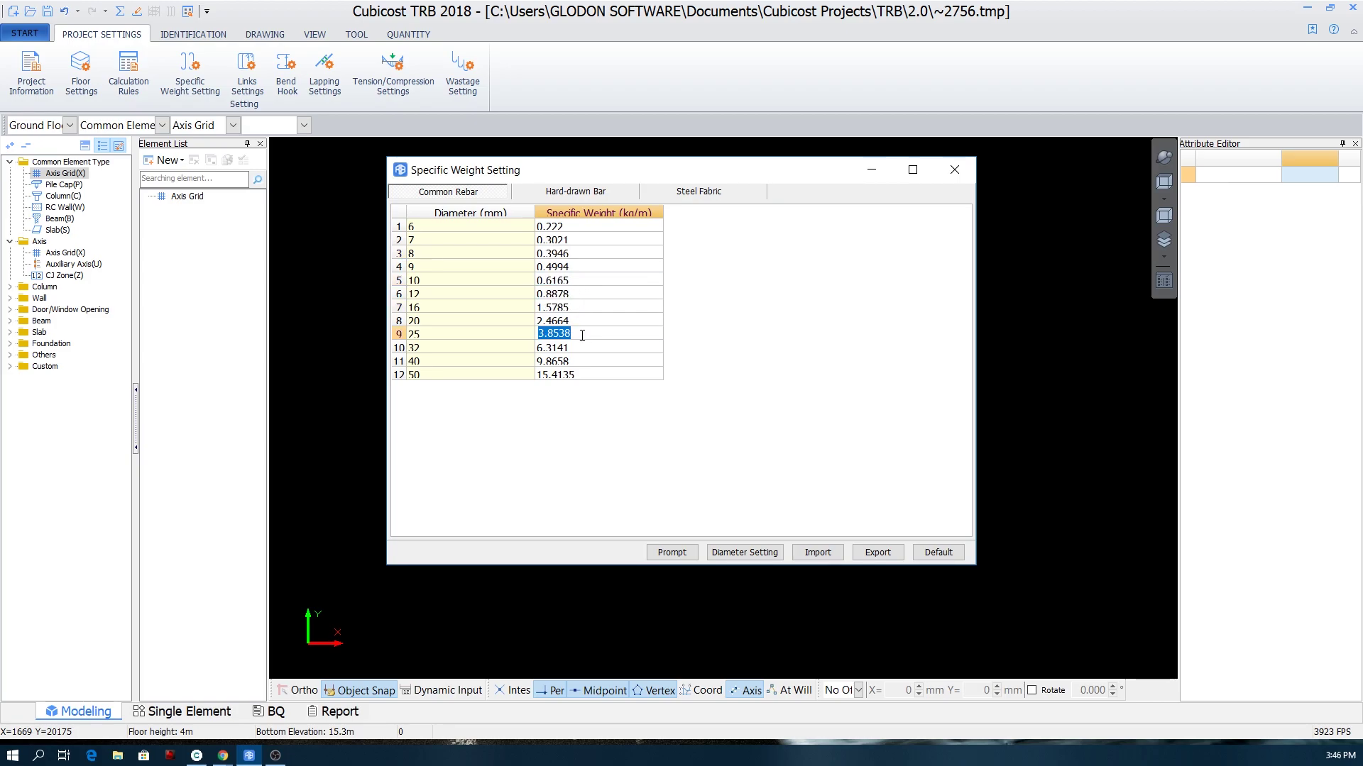
pyautogui.doubleClick(578, 360)
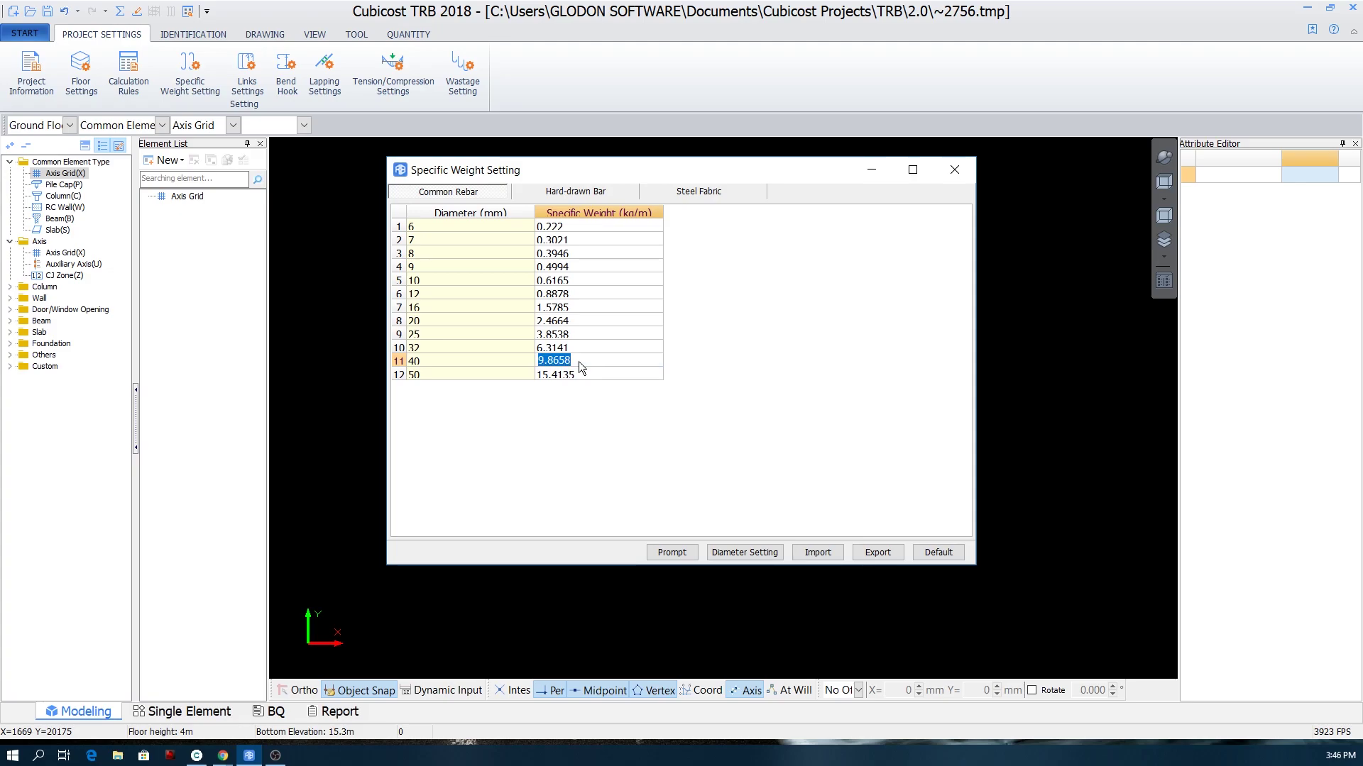
pyautogui.click(566, 411)
# Step: Review the steel fabric types in the specific weight settings, including B8 and B5
pyautogui.click(650, 185)
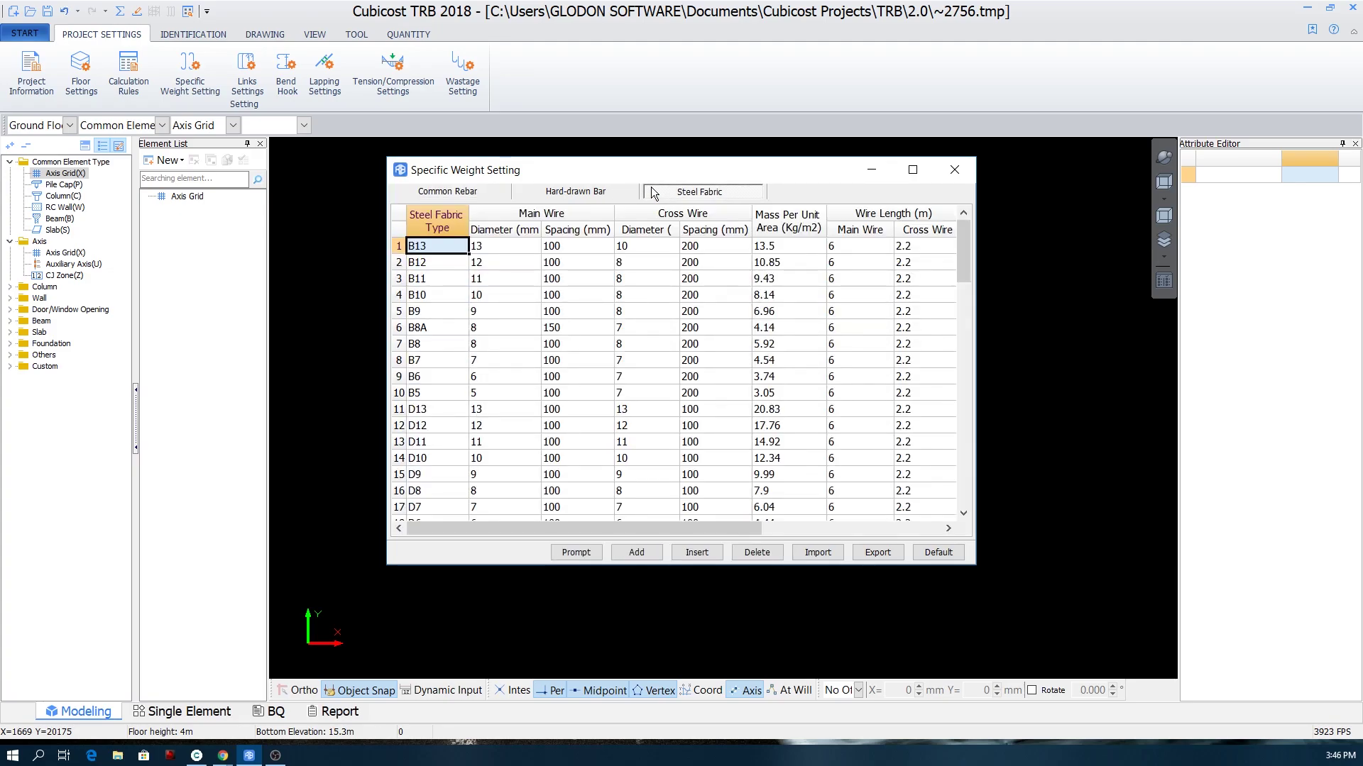
pyautogui.click(446, 358)
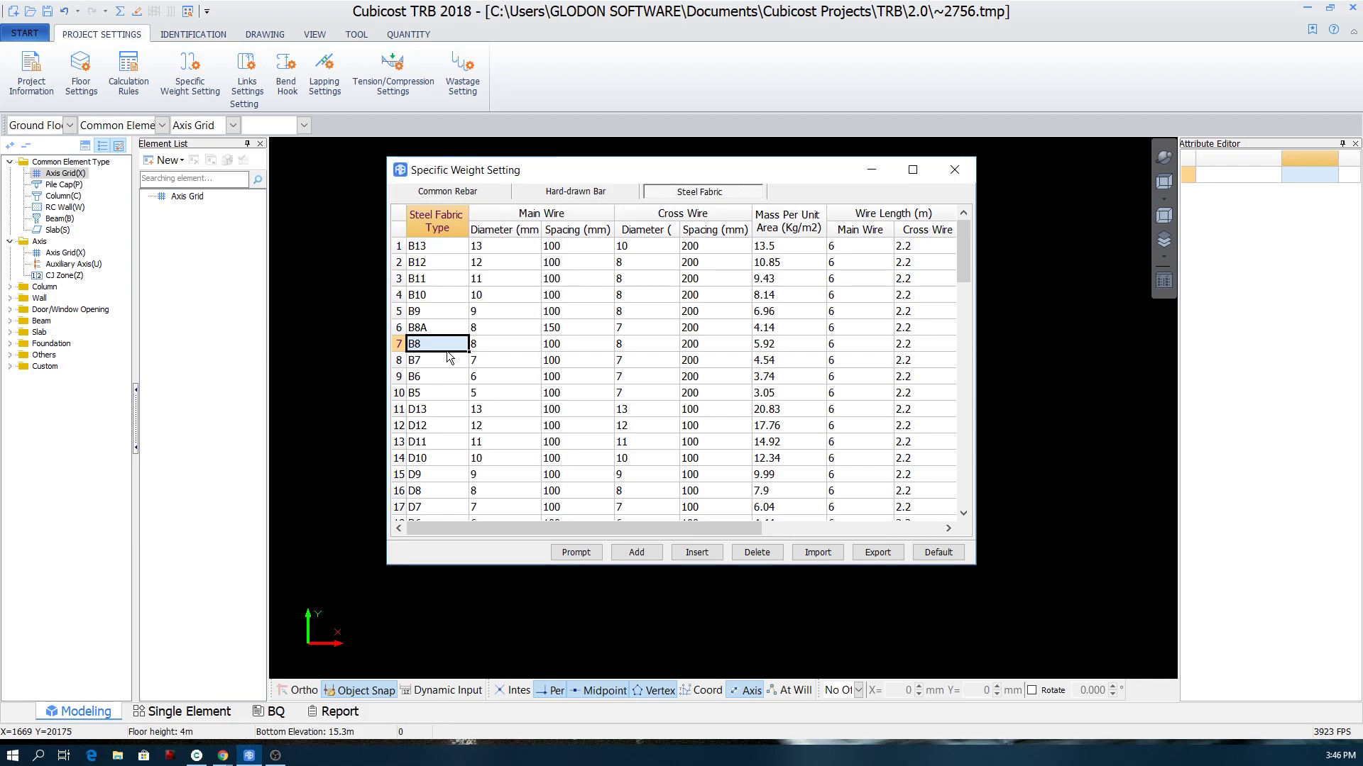
pyautogui.click(451, 394)
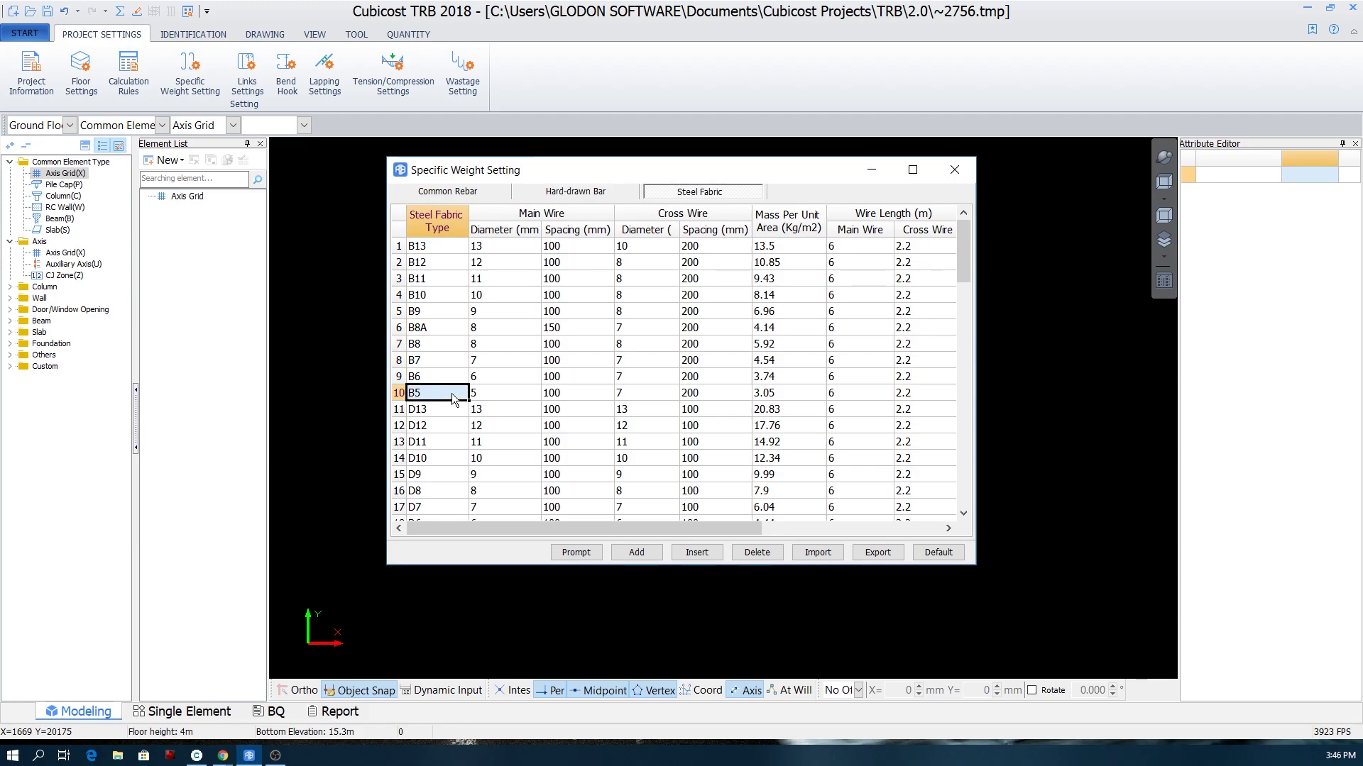